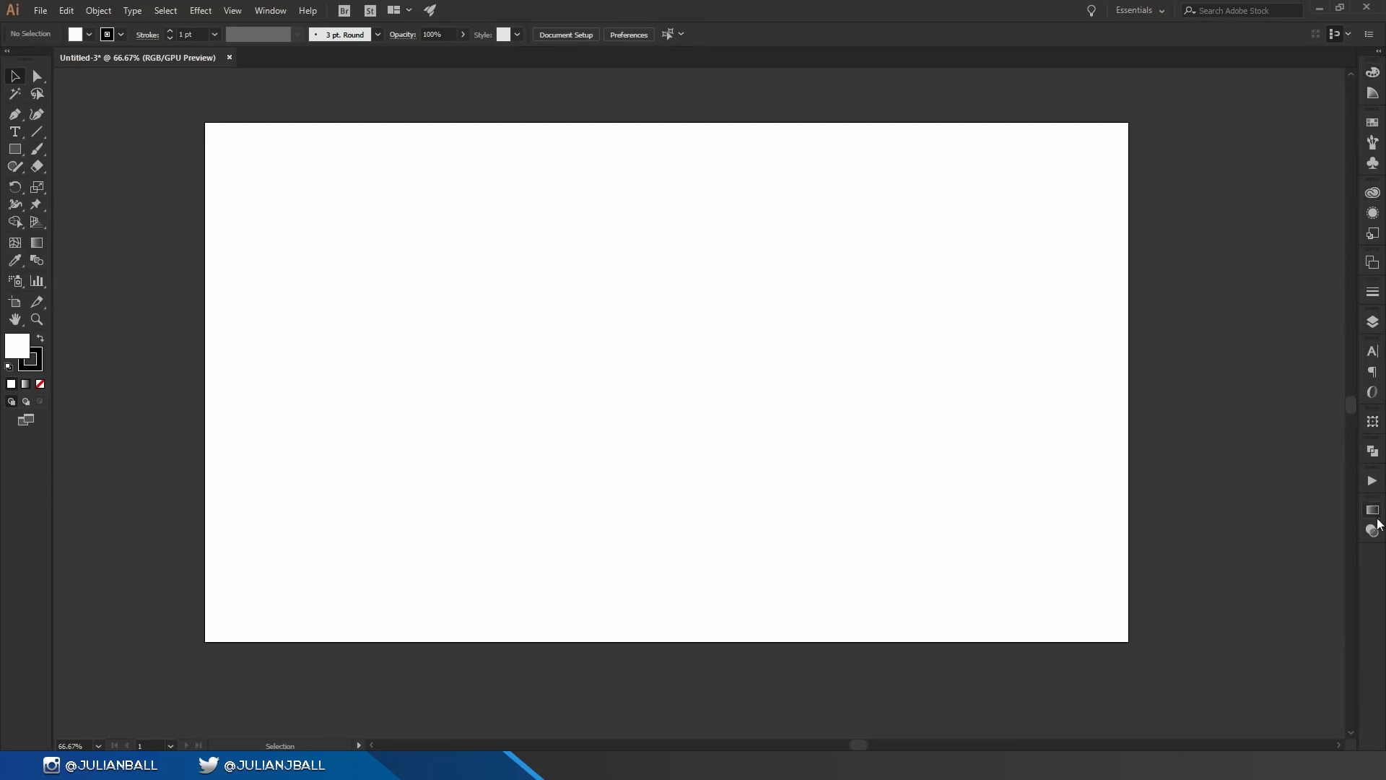
# Step: Open the Layers panel and inspect the visibility and lock settings of Layer 1
pyautogui.click(1372, 322)
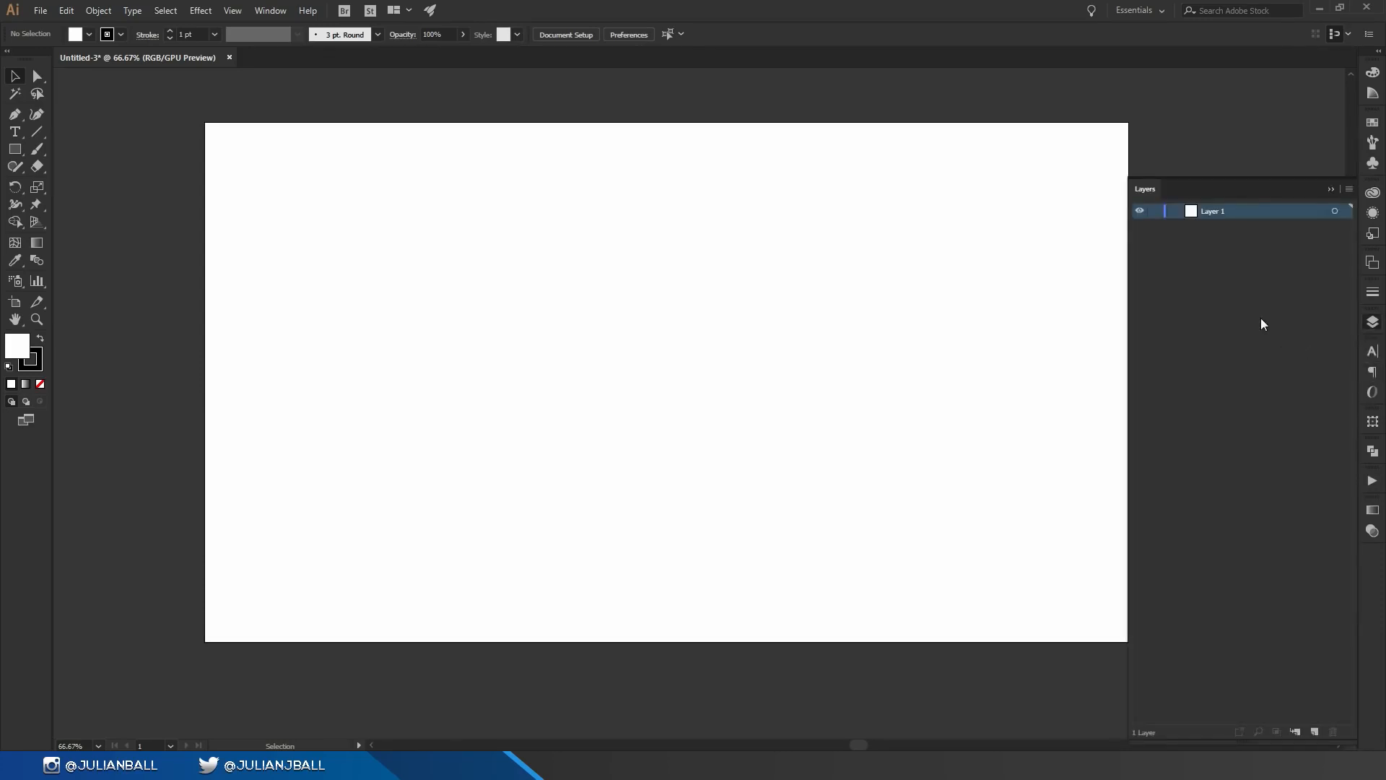
pyautogui.click(1142, 211)
pyautogui.click(1156, 211)
pyautogui.click(1300, 83)
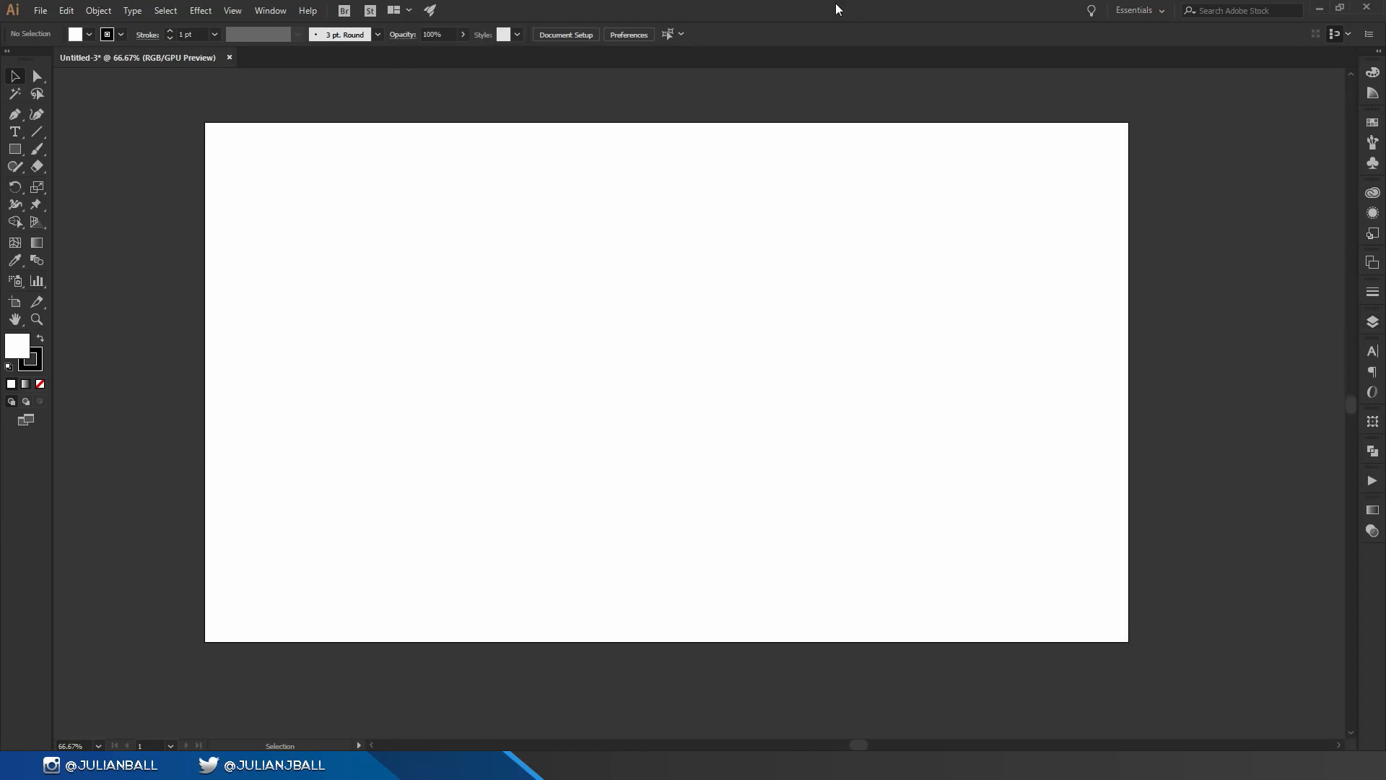
# Step: Draw a rectangle about 748 × 550 px with the Rectangle tool in the upper-left part of the artboard
pyautogui.press('m')
pyautogui.click(15, 151)
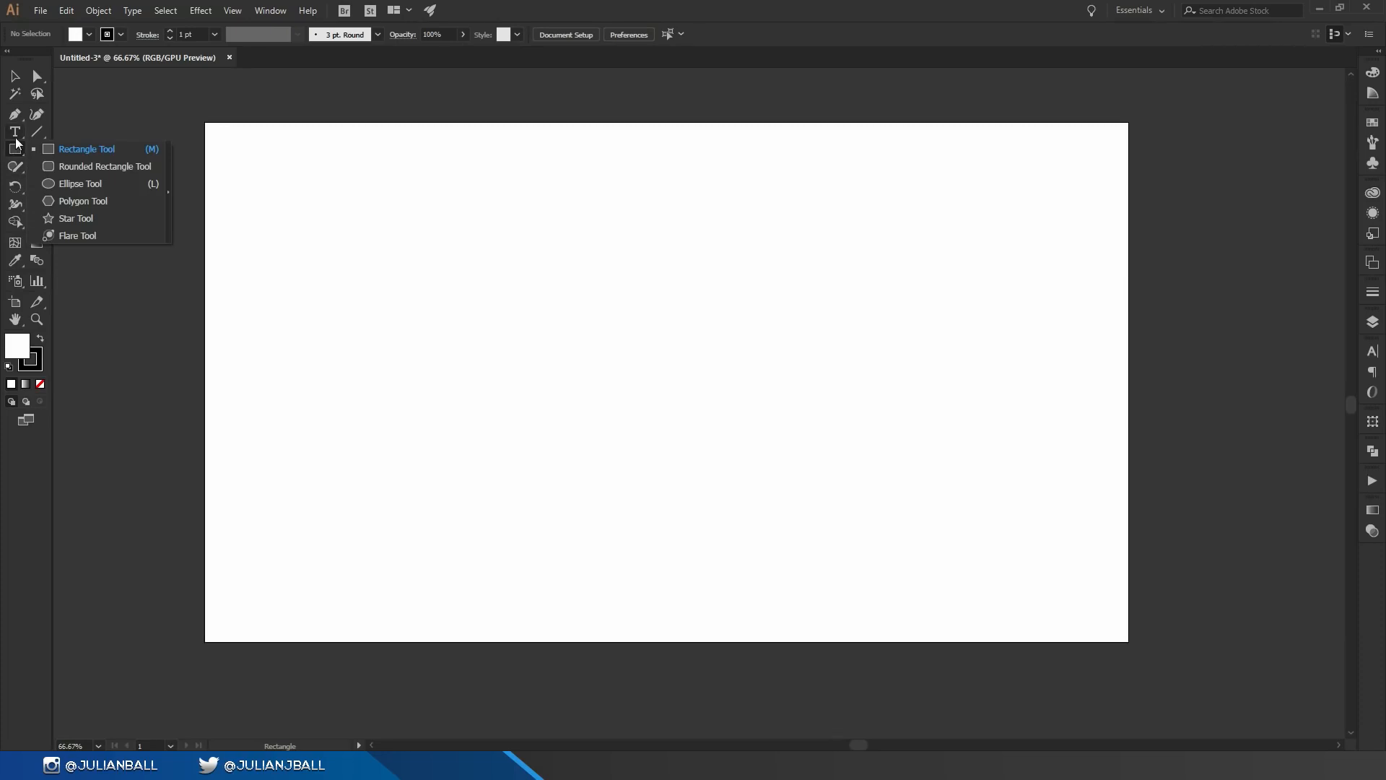
pyautogui.click(383, 215)
pyautogui.moveTo(345, 190); pyautogui.dragTo(706, 457)
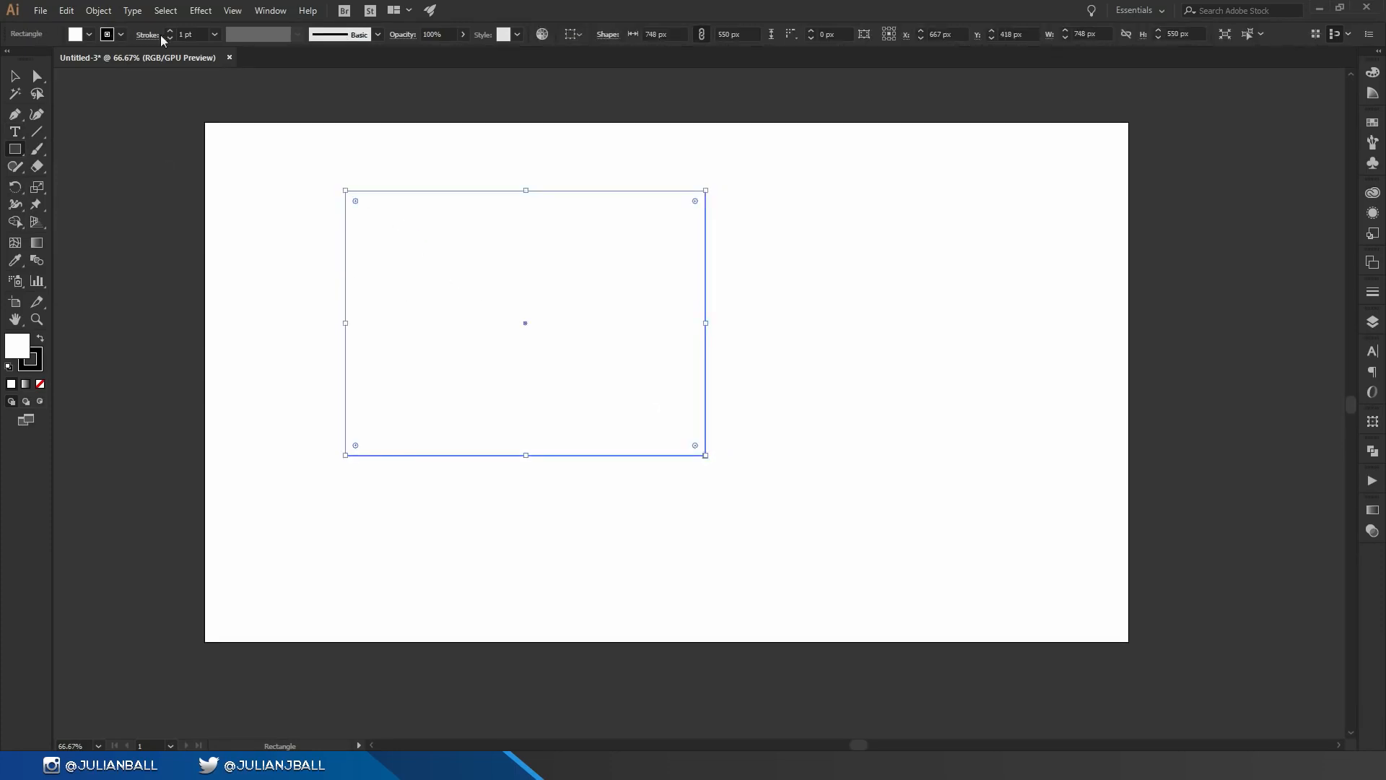
# Step: Apply a blue fill to the rectangle from the fill swatches
pyautogui.click(89, 34)
pyautogui.click(91, 59)
pyautogui.click(72, 62)
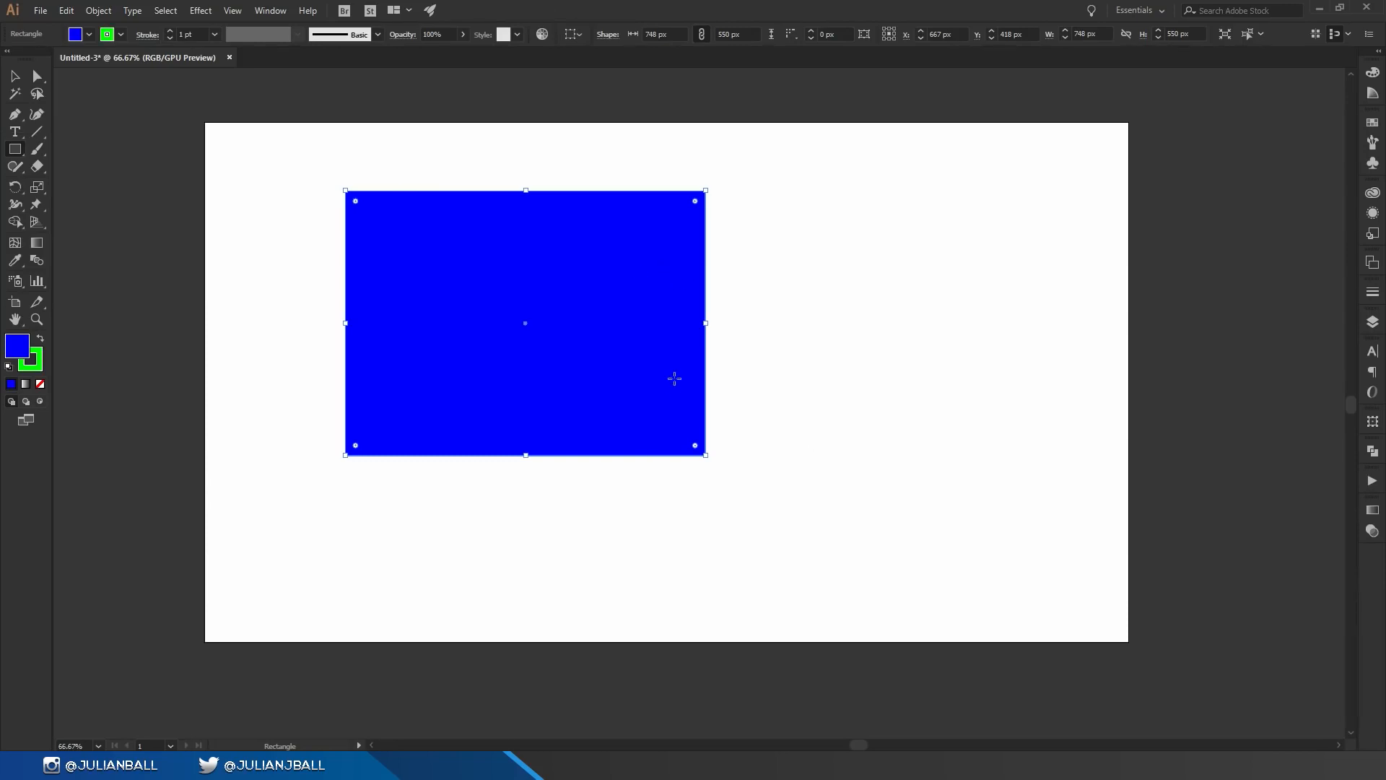
# Step: Resize the rectangle from its corner handles to about 367 × 278 px with the Selection tool
pyautogui.press('v')
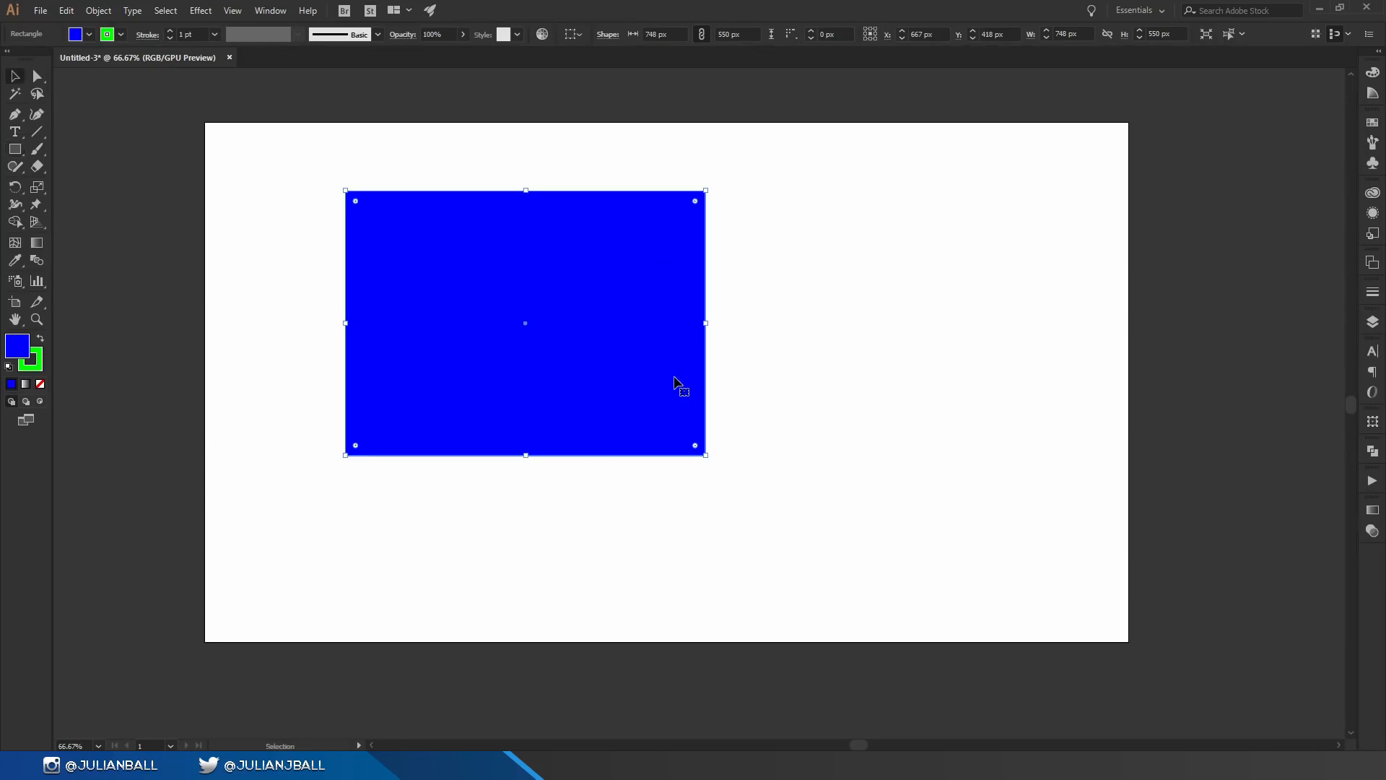
pyautogui.moveTo(705, 191); pyautogui.dragTo(648, 266)
pyautogui.hotkey('ctrl', 'z')
pyautogui.moveTo(707, 190); pyautogui.dragTo(668, 330)
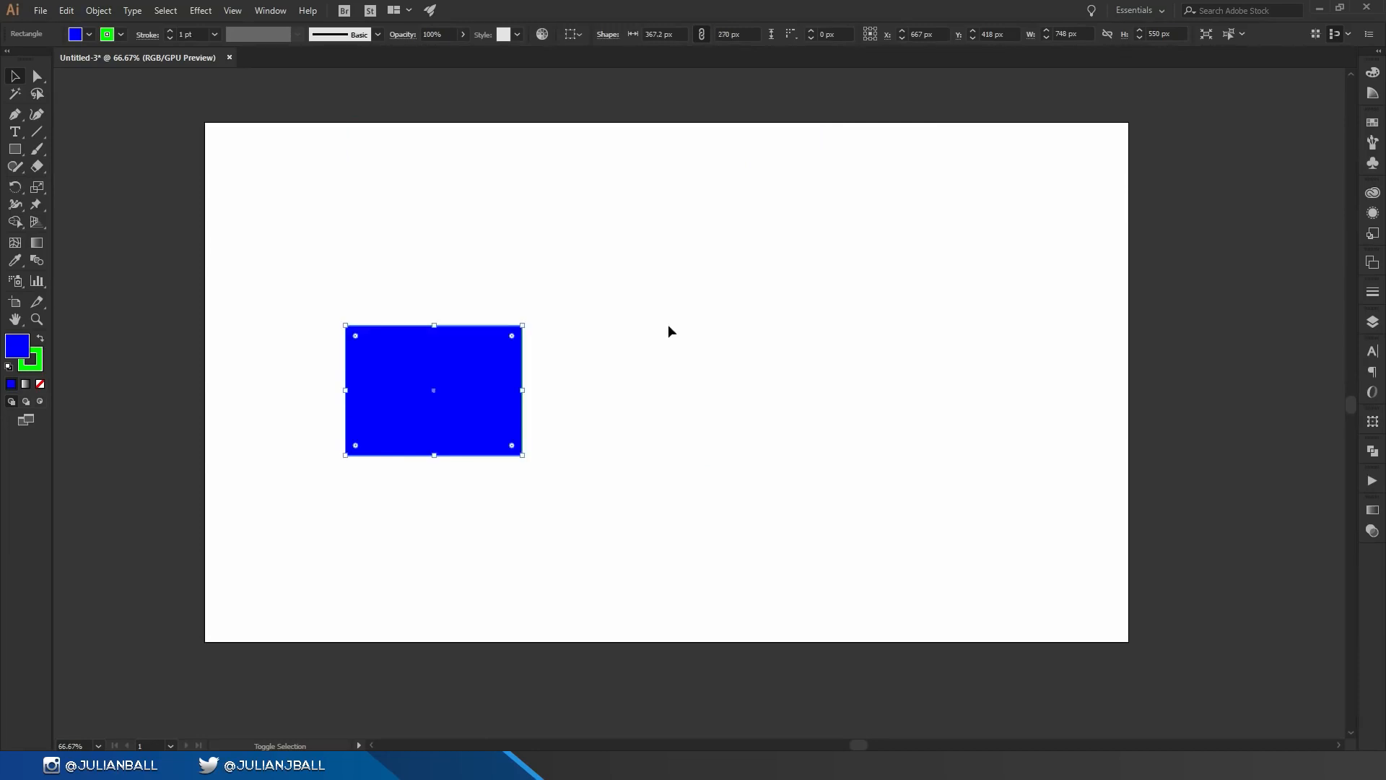
pyautogui.moveTo(523, 391); pyautogui.dragTo(306, 294)
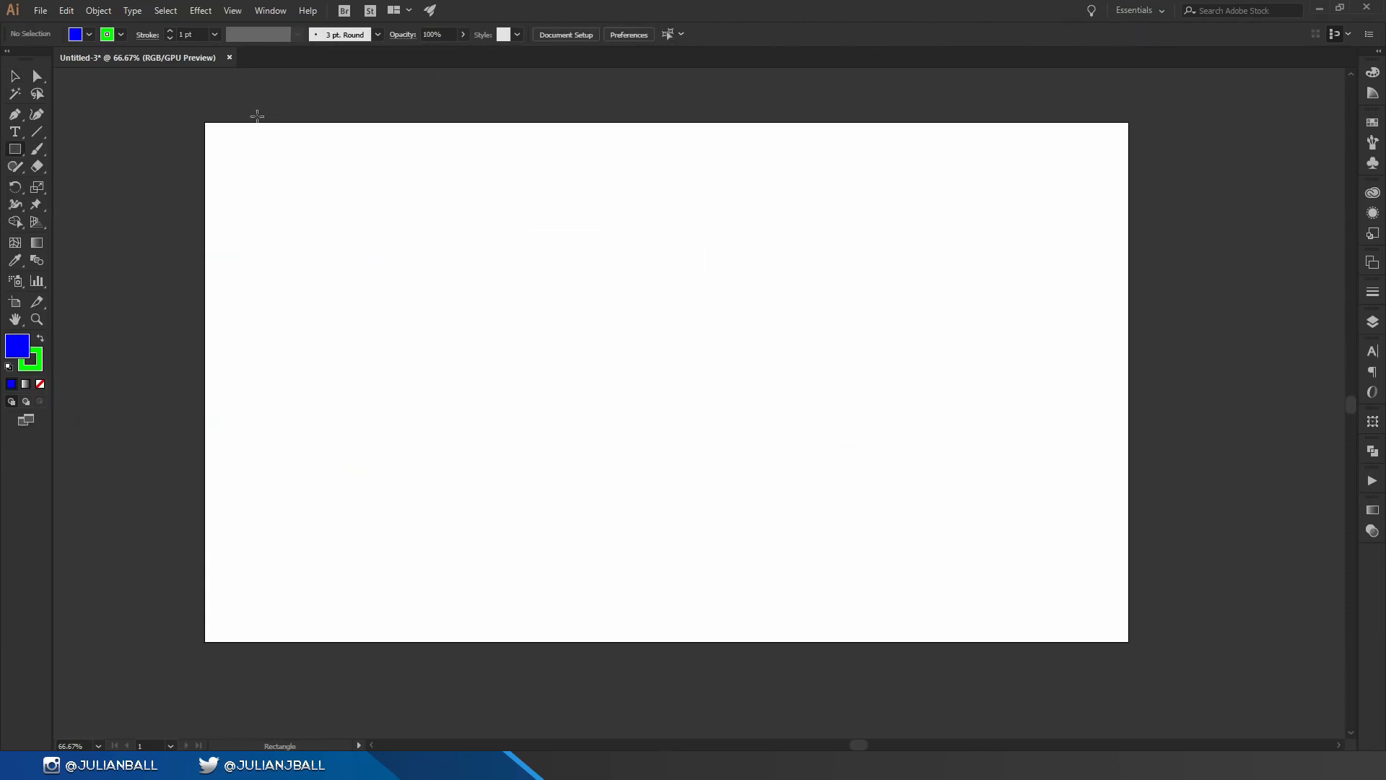
# Step: Draw a triangle with the Star tool, adjusting the number of points while dragging, then deselect it
pyautogui.click(17, 154)
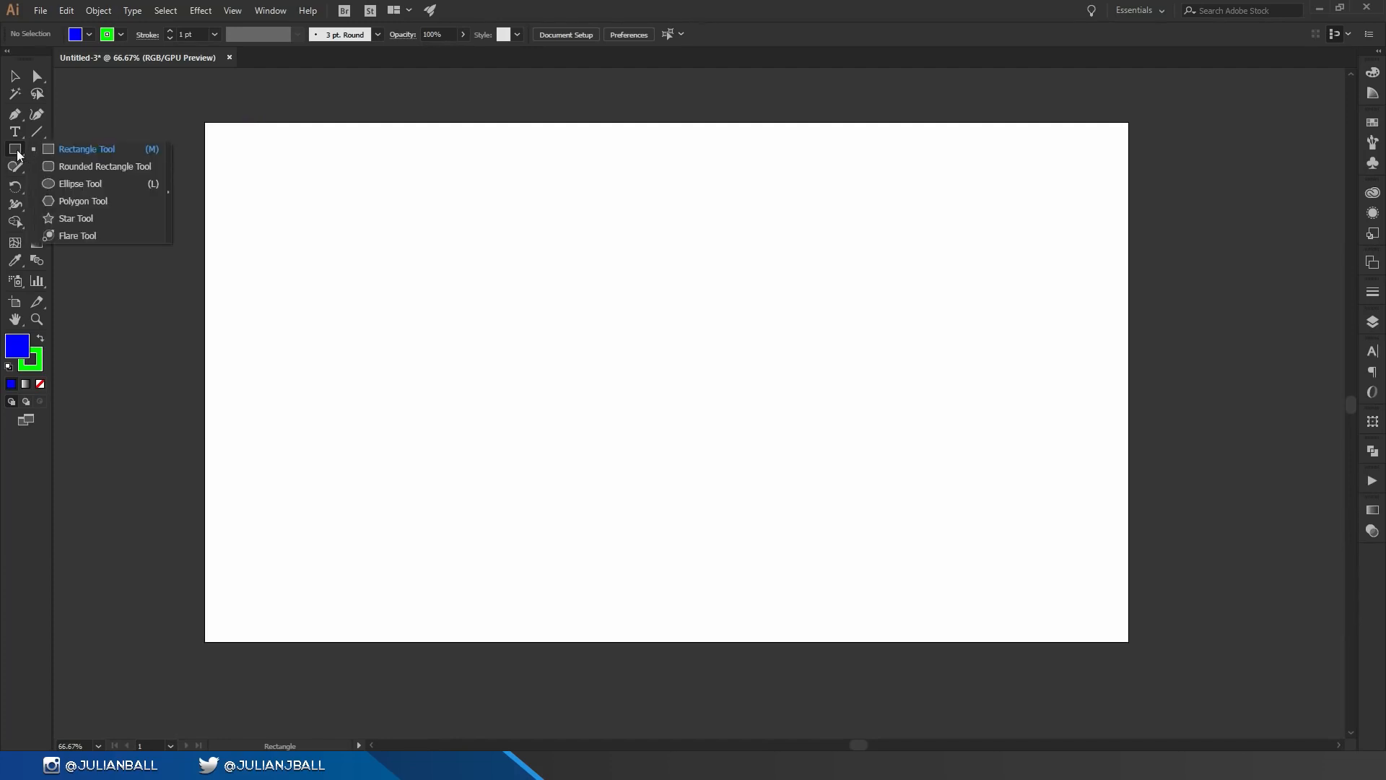
pyautogui.click(98, 216)
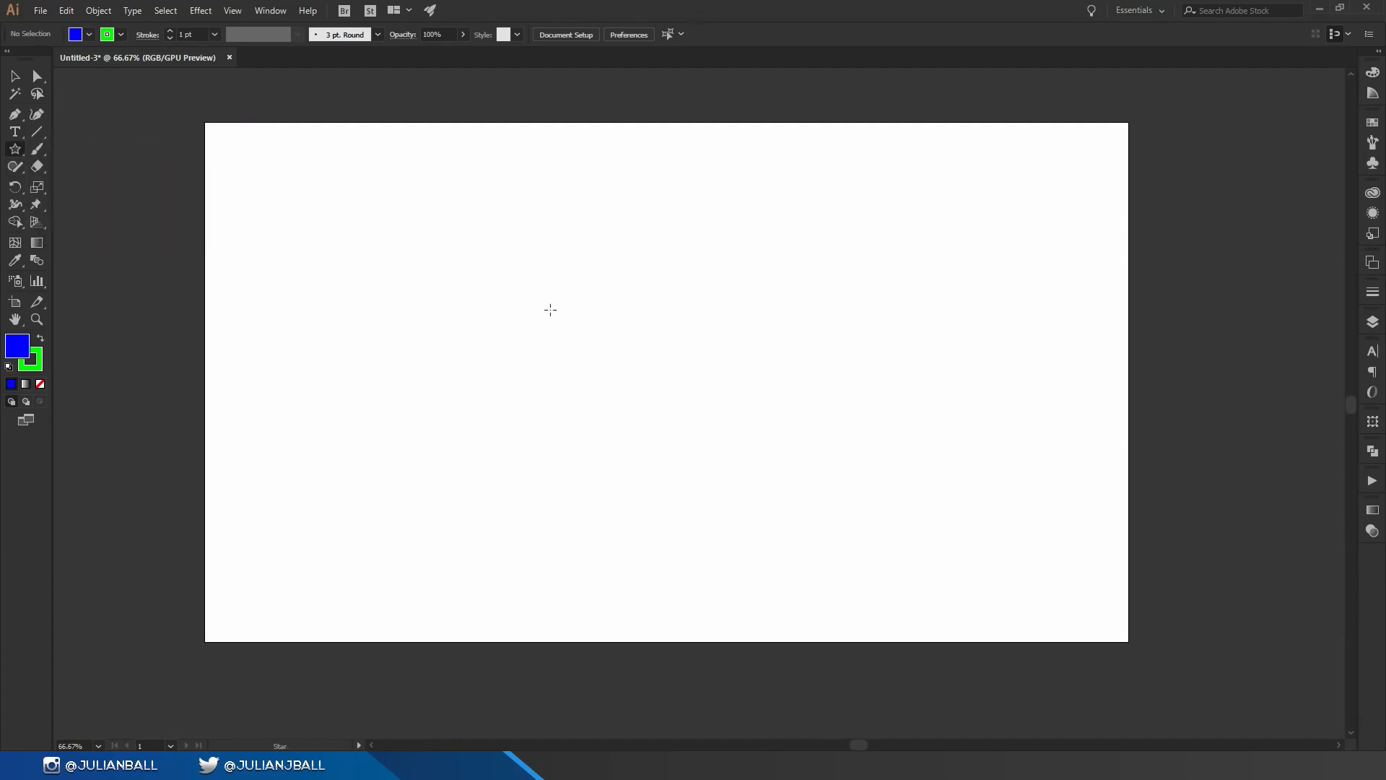
pyautogui.moveTo(529, 454); pyautogui.dragTo(775, 582)
pyautogui.press('Up')
pyautogui.press('Up')
pyautogui.press('Up')
pyautogui.press('Up')
pyautogui.press('Up')
pyautogui.press('Down')
pyautogui.press('Down')
pyautogui.press('Down')
pyautogui.press('Down')
pyautogui.press('Down')
pyautogui.press('Up')
pyautogui.press('Up')
pyautogui.press('Up')
pyautogui.press('Up')
pyautogui.press('Down')
pyautogui.press('Down')
pyautogui.press('Down')
pyautogui.press('Down')
pyautogui.click(17, 76)
pyautogui.click(908, 354)
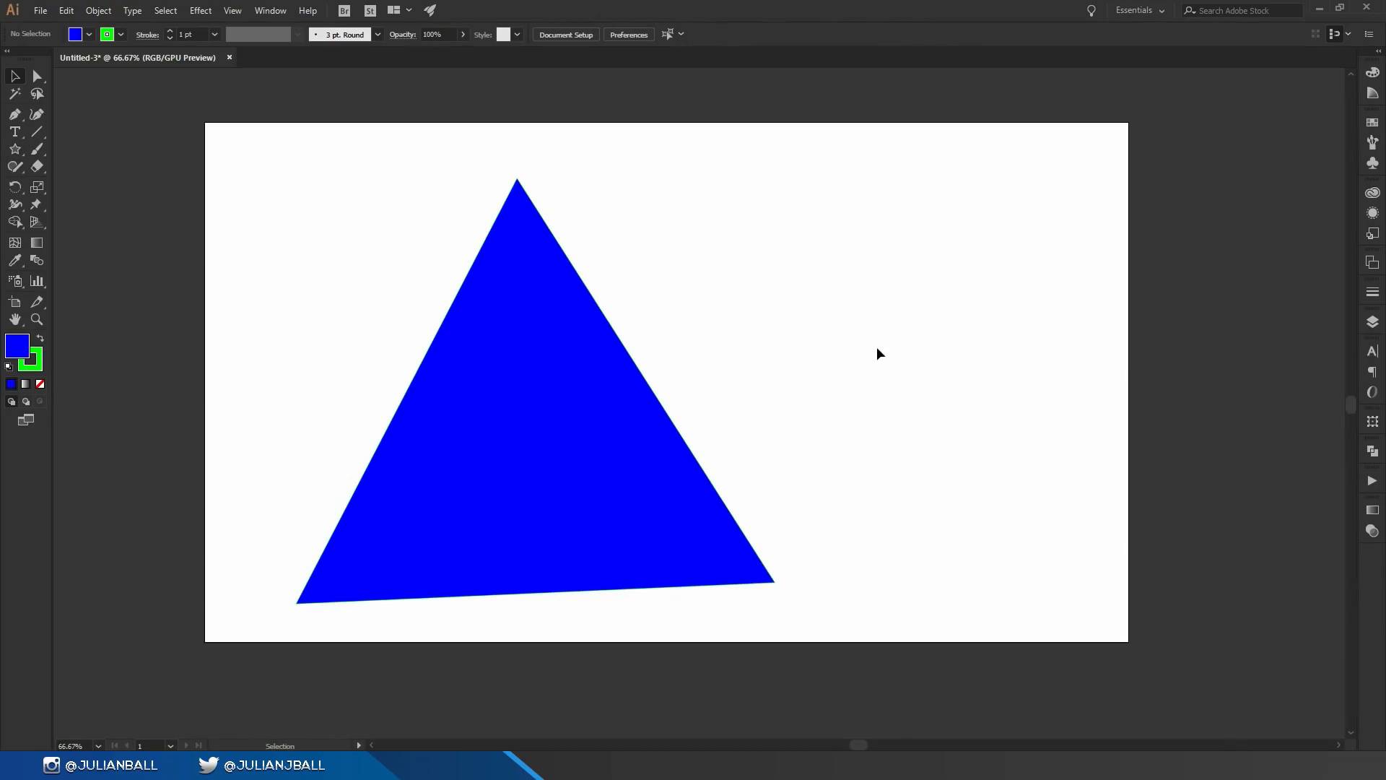
# Step: Move the triangle slightly and reshape it by dragging its anchor points and segment midpoints with Direct Selection
pyautogui.moveTo(538, 416)
pyautogui.mouseDown()
pyautogui.moveTo(643, 348)
pyautogui.moveTo(641, 416)
pyautogui.moveTo(543, 394)
pyautogui.mouseUp()
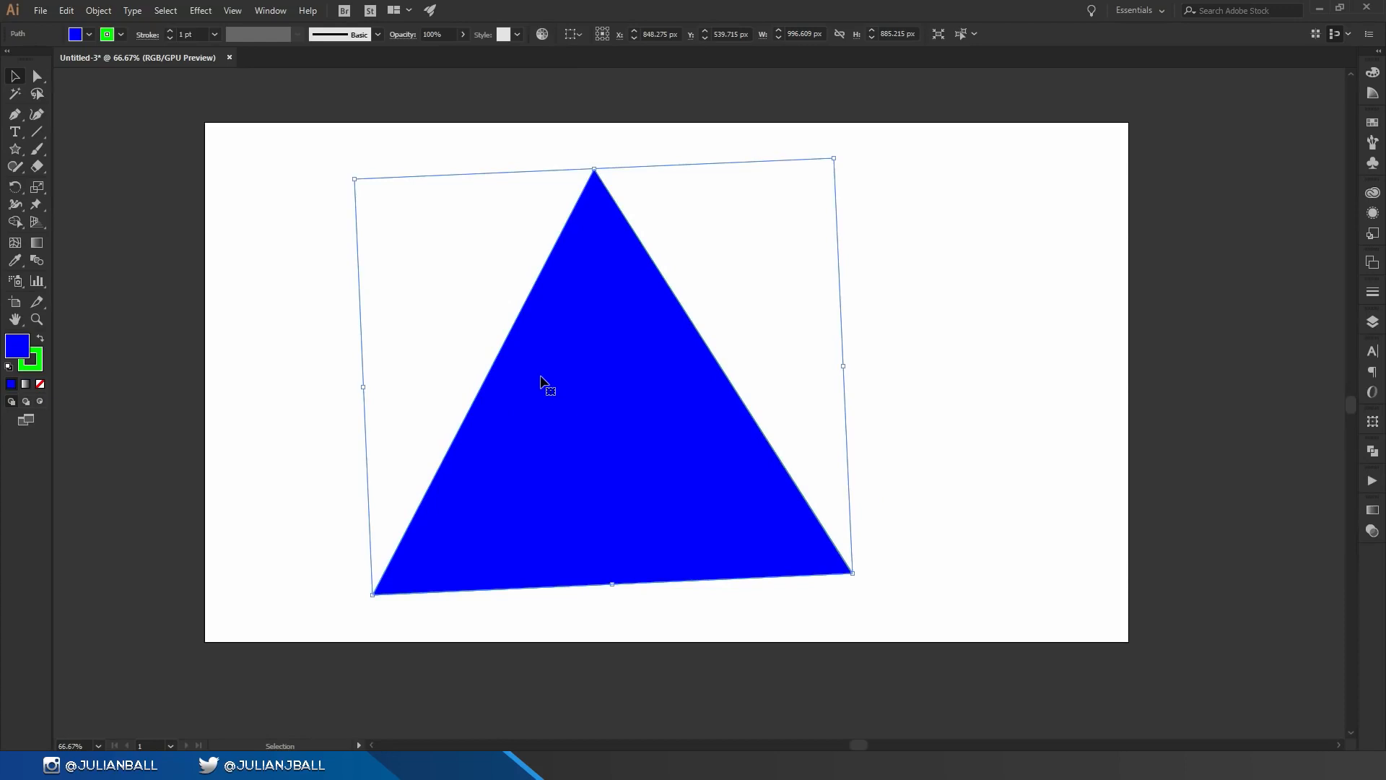
pyautogui.press('a')
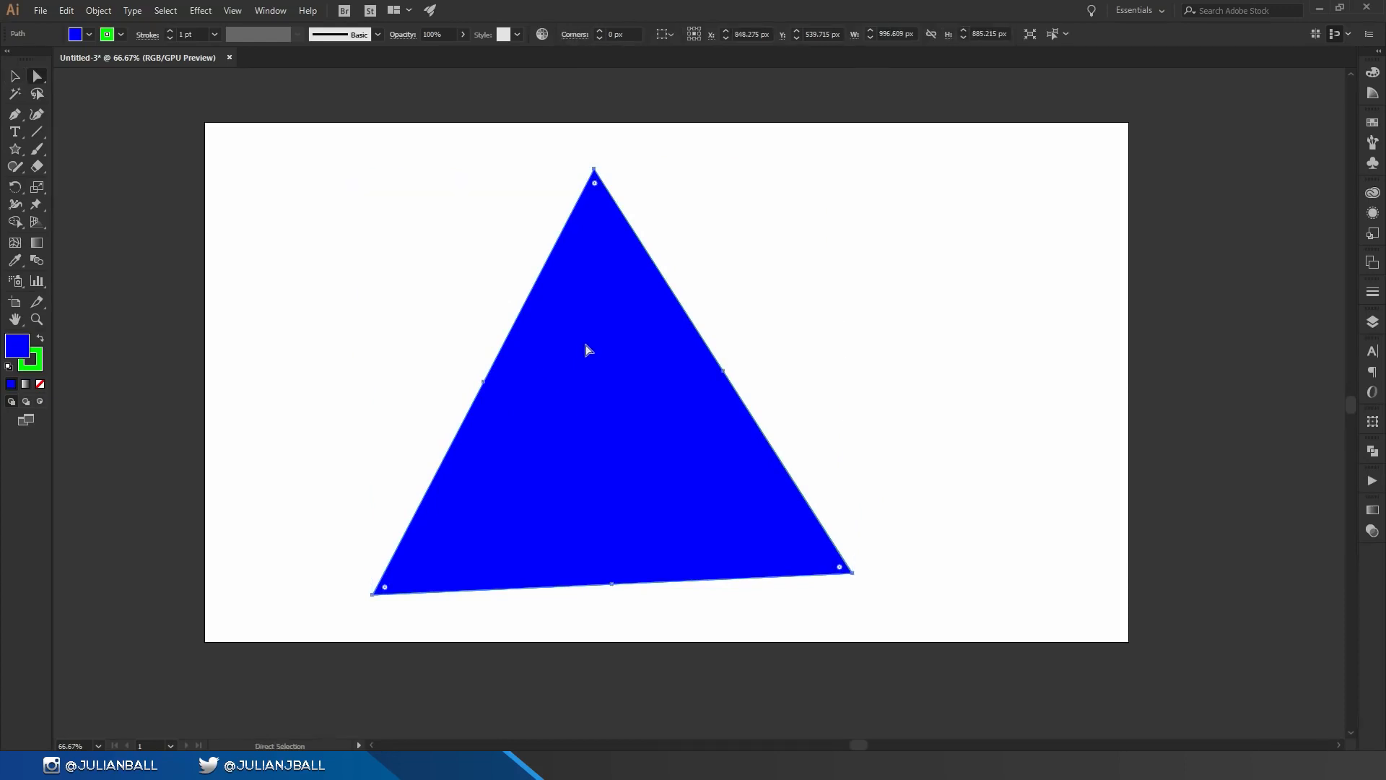
pyautogui.moveTo(594, 170); pyautogui.dragTo(361, 207)
pyautogui.moveTo(485, 383); pyautogui.dragTo(501, 467)
pyautogui.moveTo(724, 371); pyautogui.dragTo(654, 283)
pyautogui.moveTo(853, 574); pyautogui.dragTo(945, 363)
pyautogui.moveTo(613, 585); pyautogui.dragTo(695, 418)
pyautogui.moveTo(366, 600); pyautogui.dragTo(673, 581)
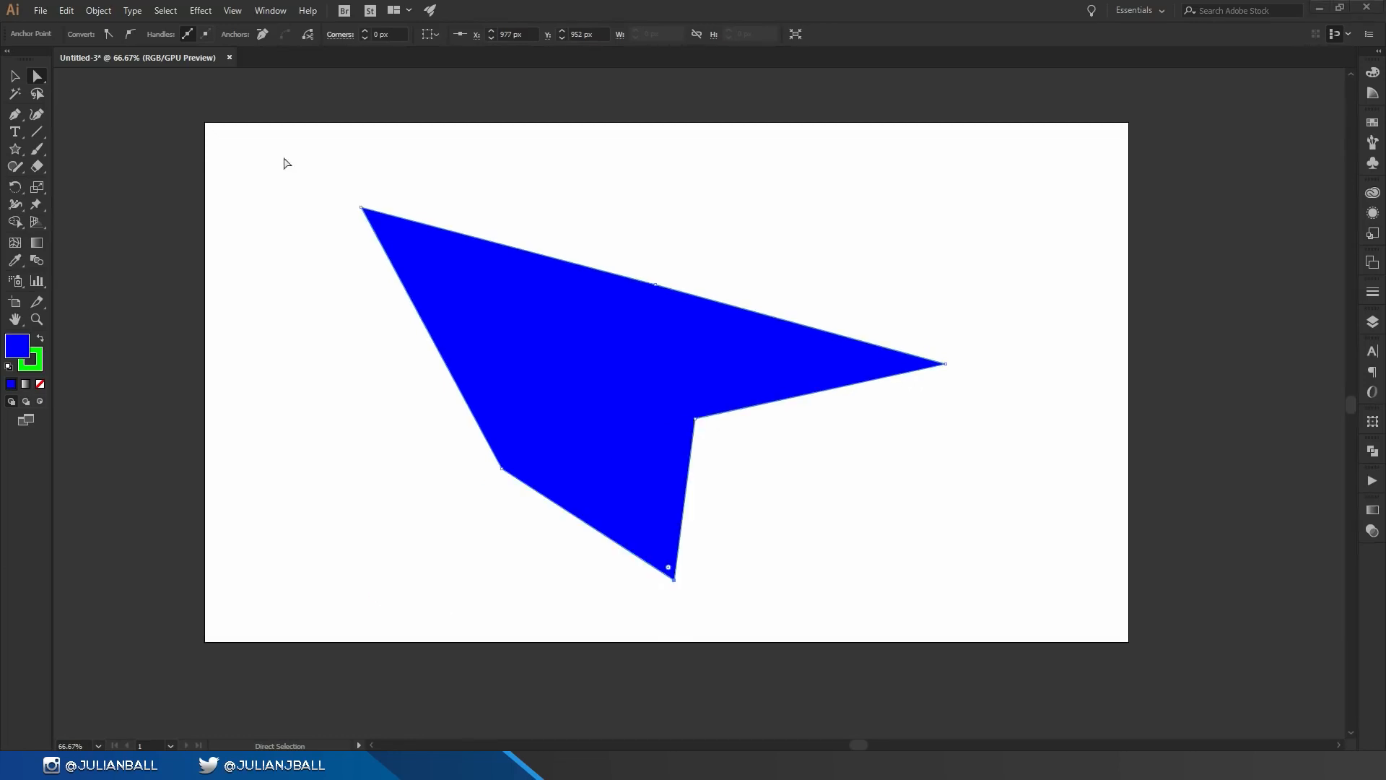
# Step: Lasso-select the shape's top-left anchor point and nudge it slightly down and right
pyautogui.press('q')
pyautogui.moveTo(363, 179)
pyautogui.mouseDown()
pyautogui.moveTo(327, 226)
pyautogui.moveTo(340, 342)
pyautogui.moveTo(517, 250)
pyautogui.moveTo(409, 171)
pyautogui.moveTo(368, 185)
pyautogui.mouseUp()
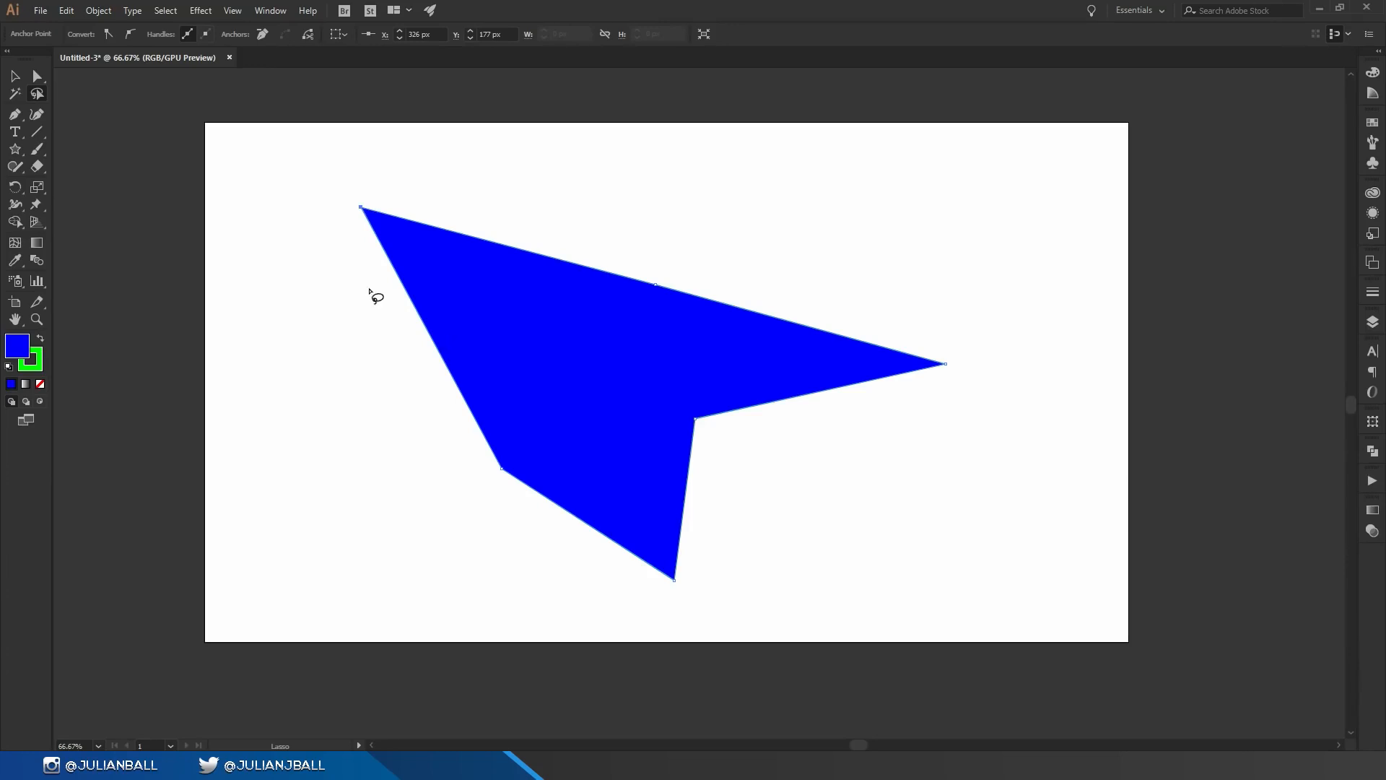
pyautogui.moveTo(330, 181)
pyautogui.mouseDown()
pyautogui.moveTo(532, 519)
pyautogui.moveTo(361, 185)
pyautogui.moveTo(326, 188)
pyautogui.mouseUp()
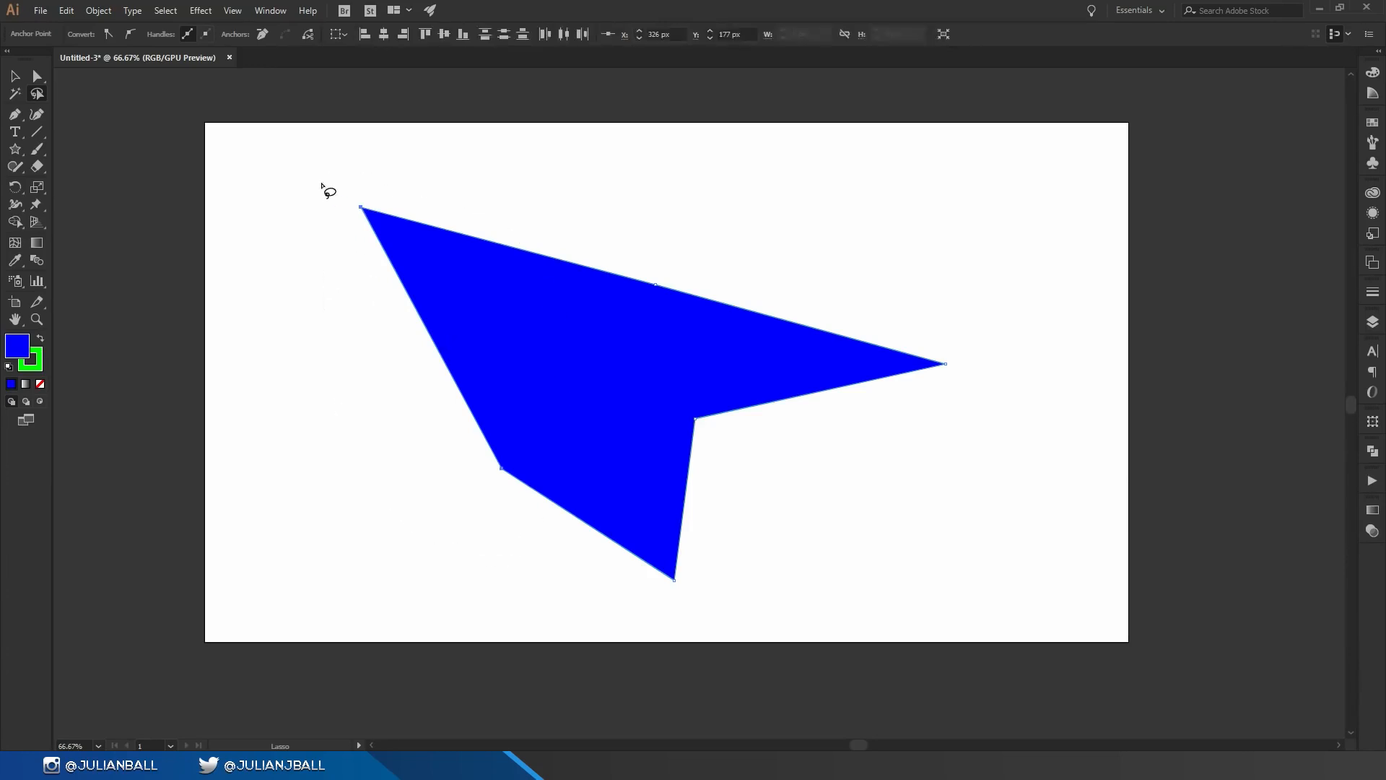
pyautogui.press('a')
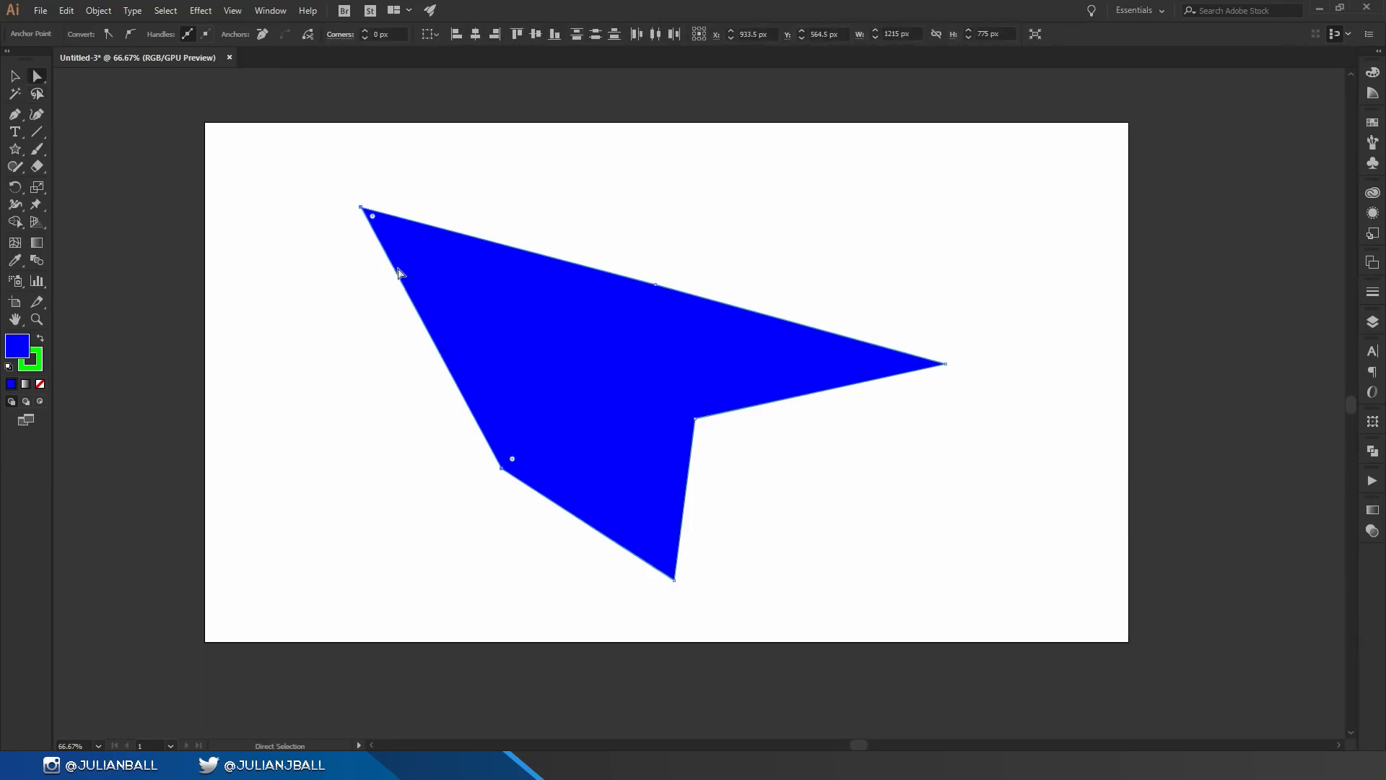
pyautogui.moveTo(361, 207)
pyautogui.mouseDown()
pyautogui.moveTo(243, 306)
pyautogui.moveTo(411, 154)
pyautogui.moveTo(373, 219)
pyautogui.mouseUp()
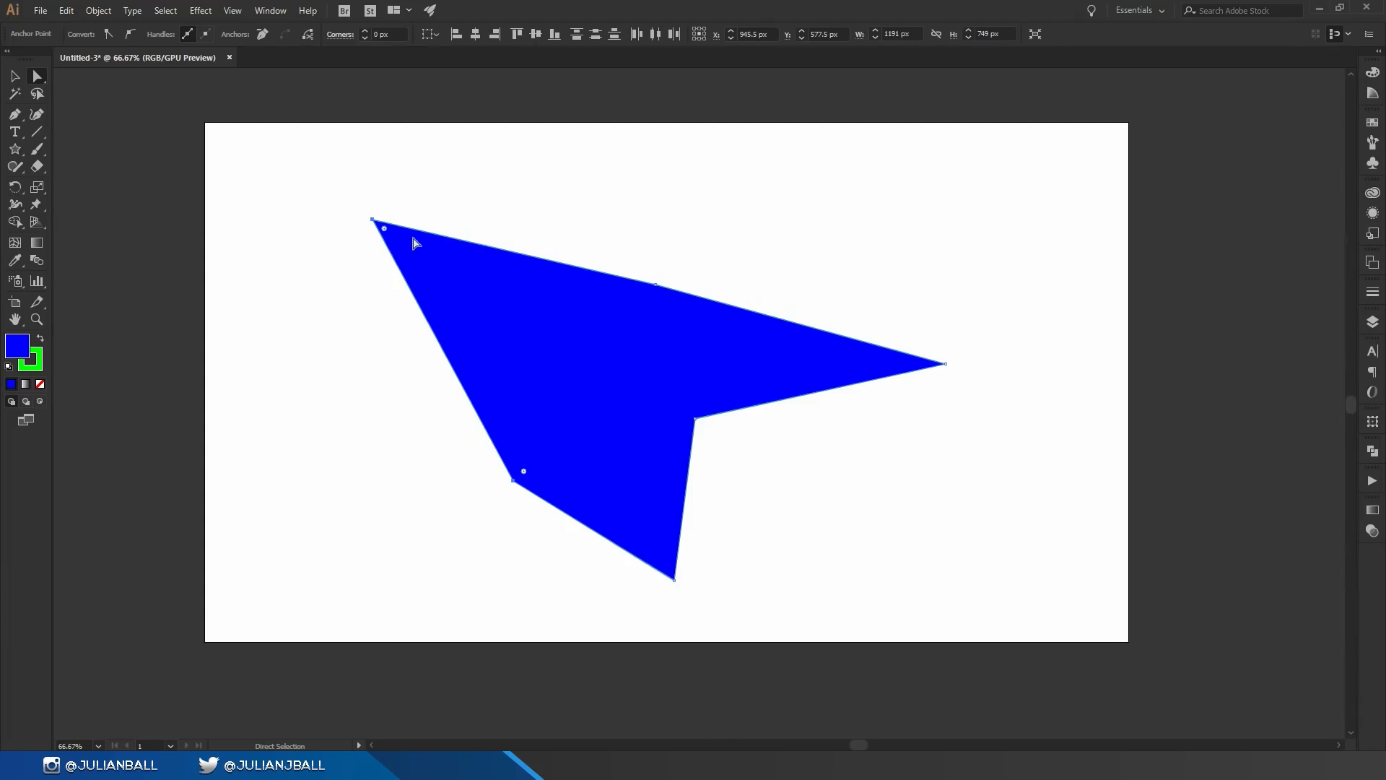
# Step: Remove the top-left anchor point with the Delete Anchor Point tool
pyautogui.click(440, 229)
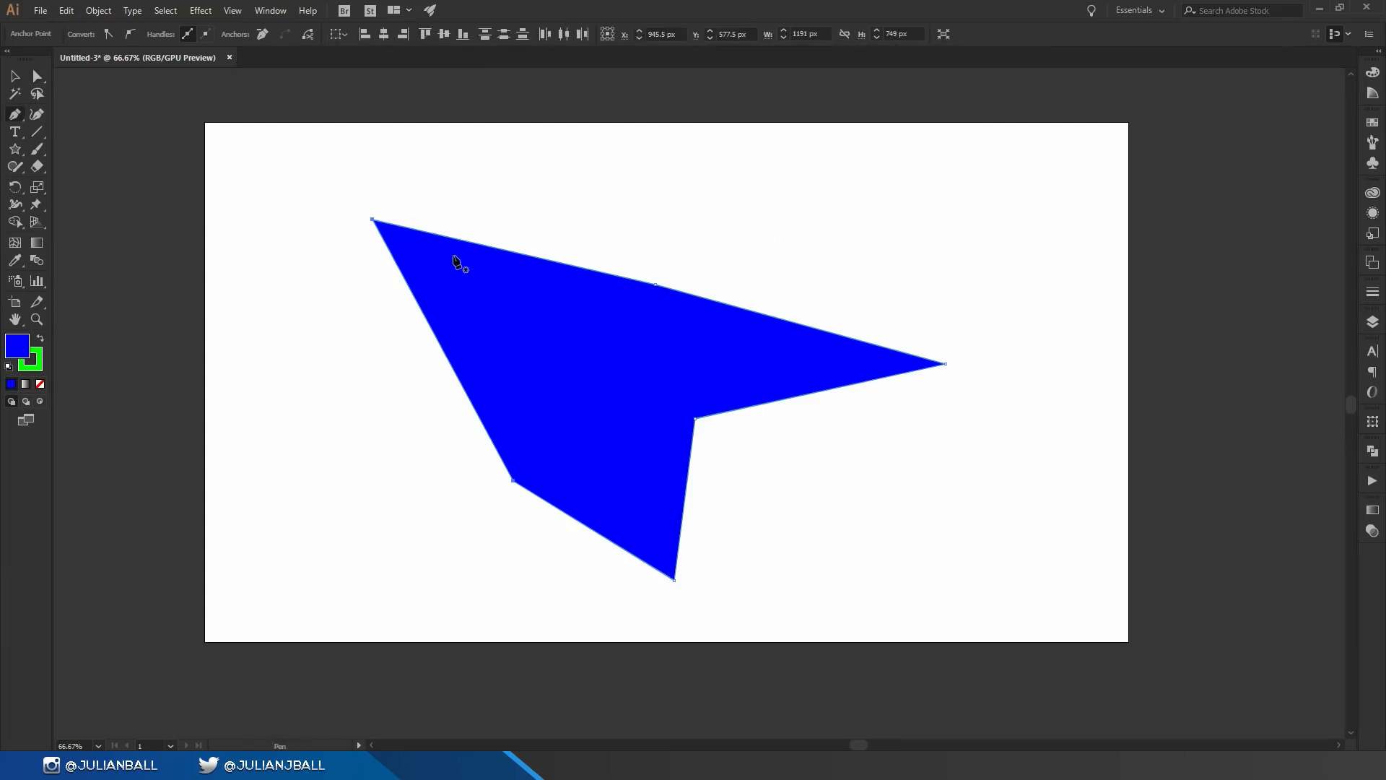
pyautogui.hotkey('shift', '=')
pyautogui.press('-')
pyautogui.click(373, 220)
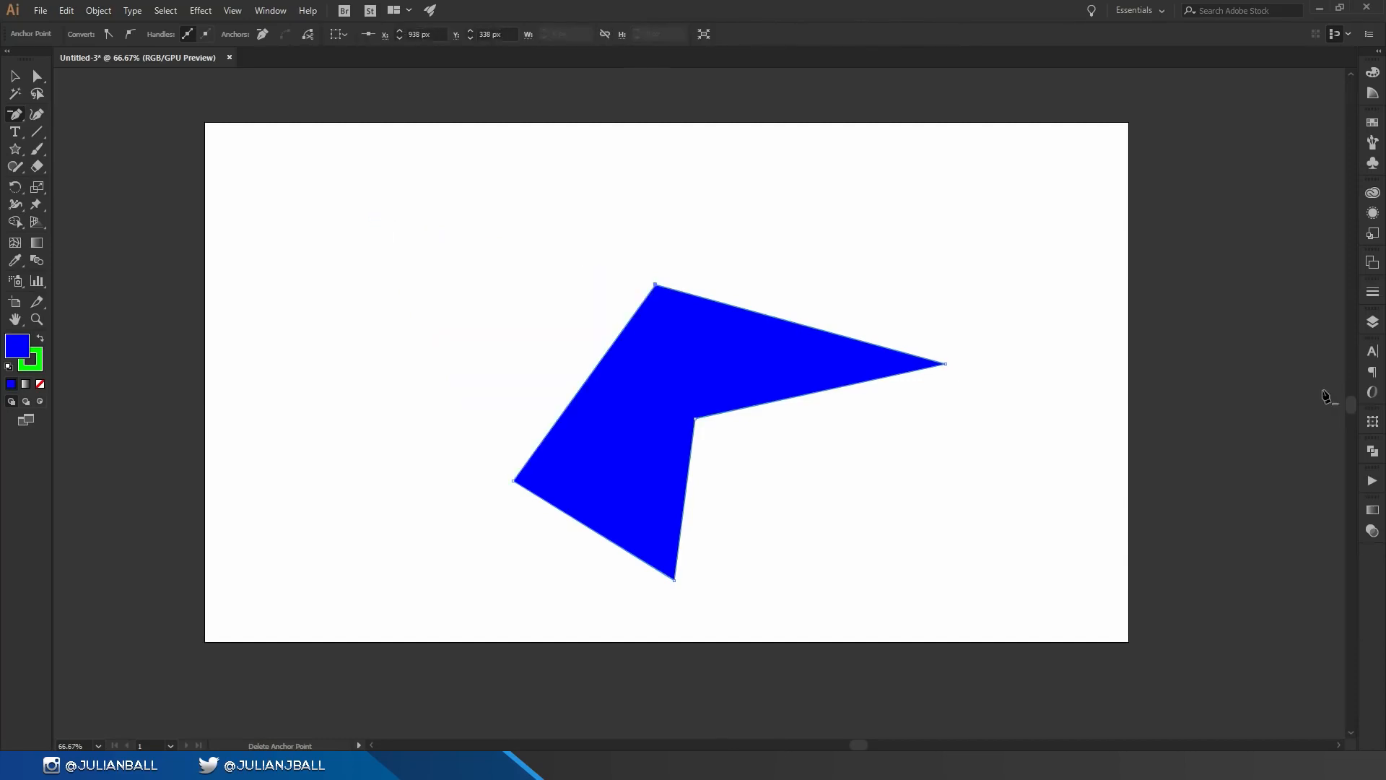
# Step: Add an anchor point to the shape, then marquee-select everything and delete it
pyautogui.press('+')
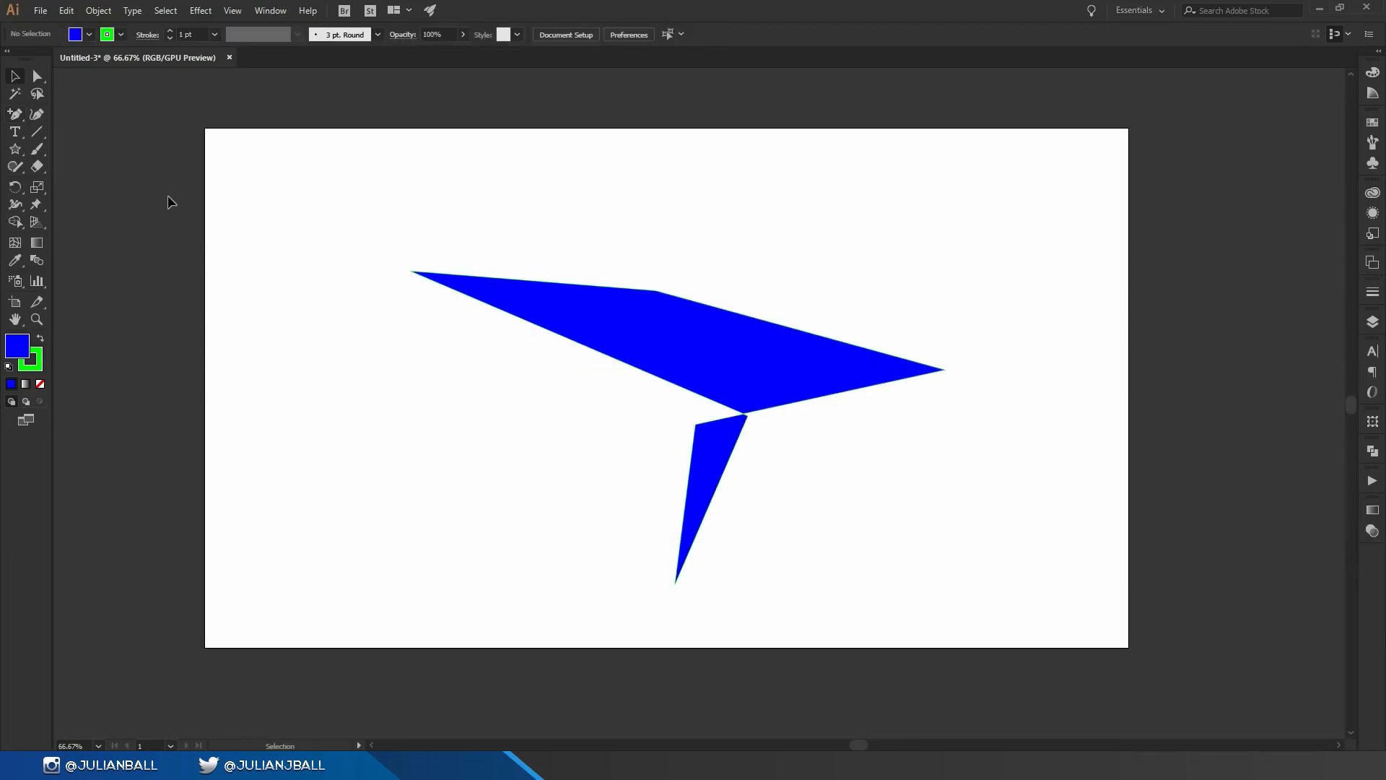
pyautogui.moveTo(303, 193); pyautogui.dragTo(999, 635)
pyautogui.press('Delete')
# Step: Draw a Pen path with a straight segment and a curved segment, breaking the handle at the curve point
pyautogui.press('p')
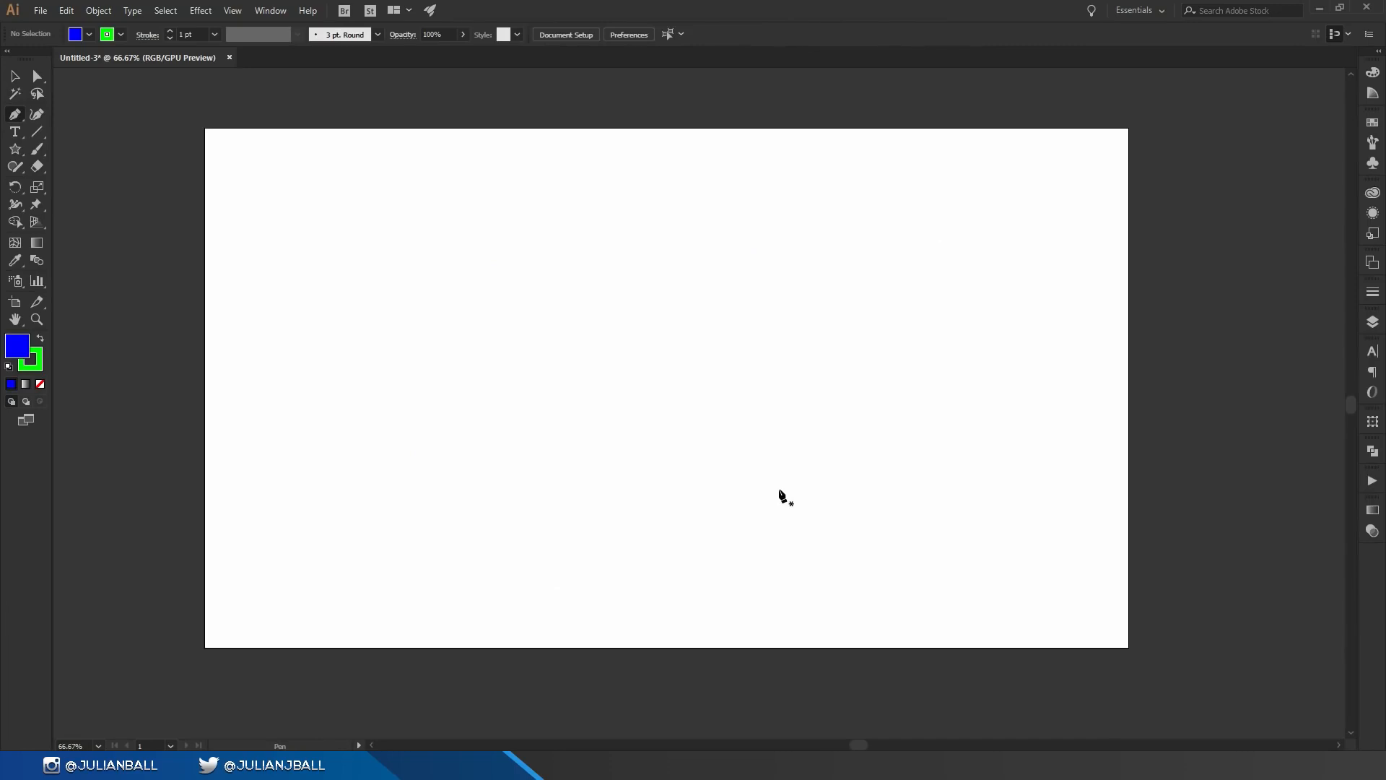
pyautogui.click(375, 527)
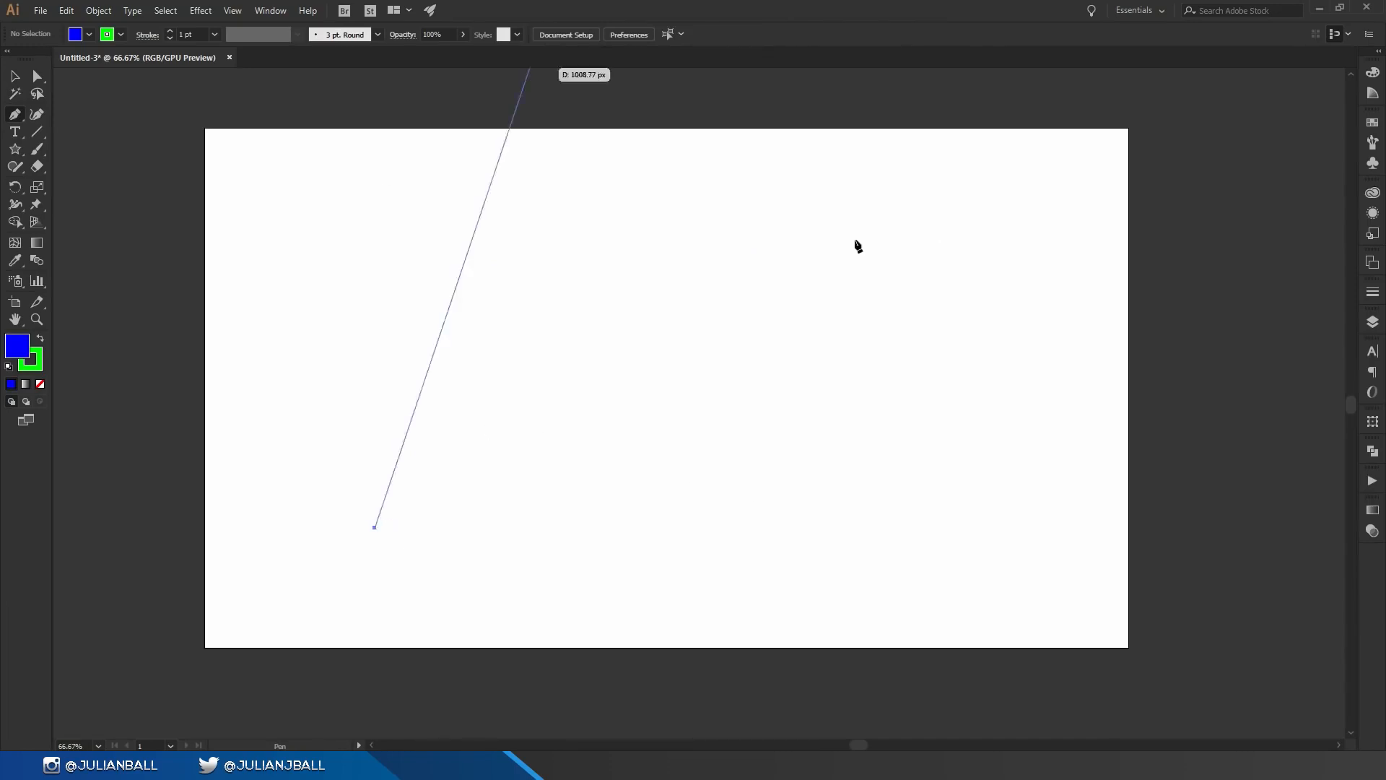
pyautogui.click(589, 289)
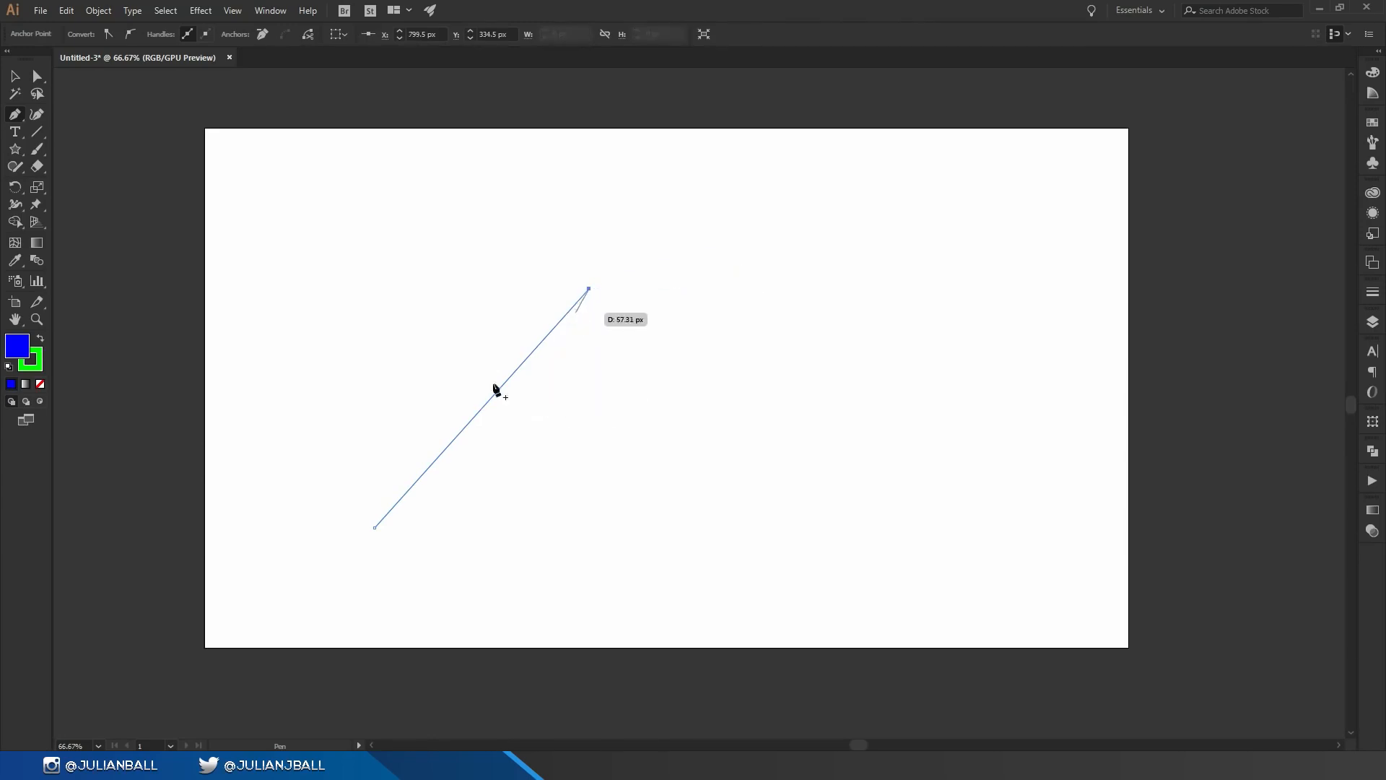
pyautogui.moveTo(849, 274); pyautogui.dragTo(1017, 444)
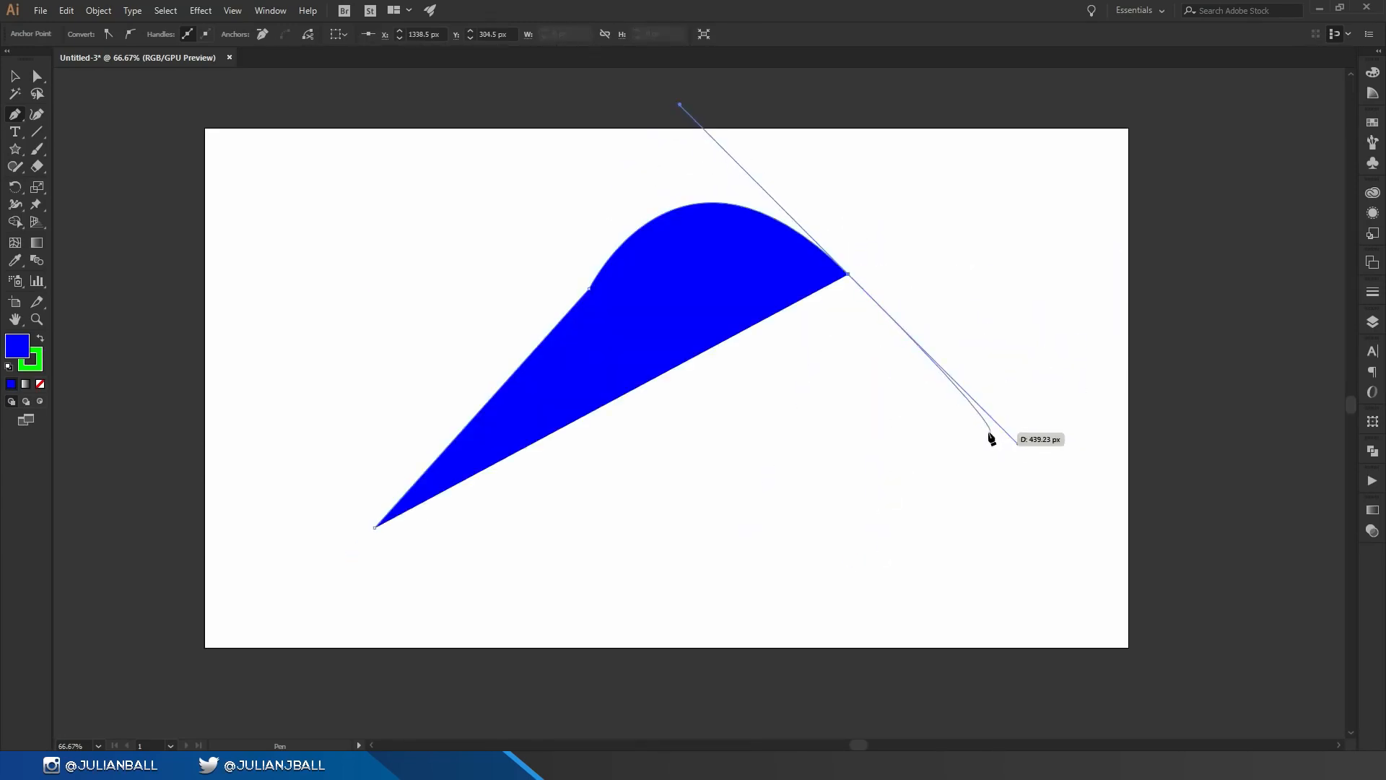
pyautogui.click(849, 275)
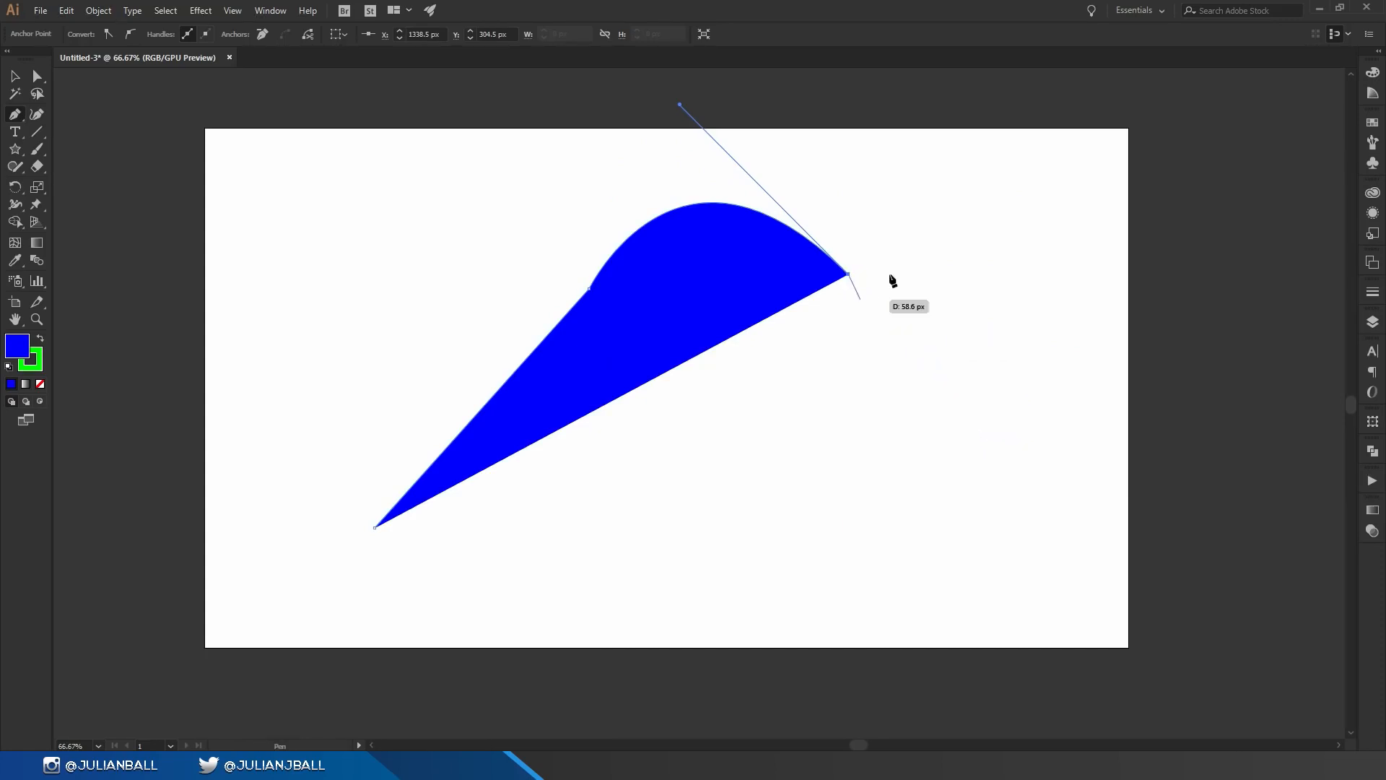
# Step: Continue drawing Pen paths with further straight and curved anchor points across the artboard
pyautogui.click(926, 175)
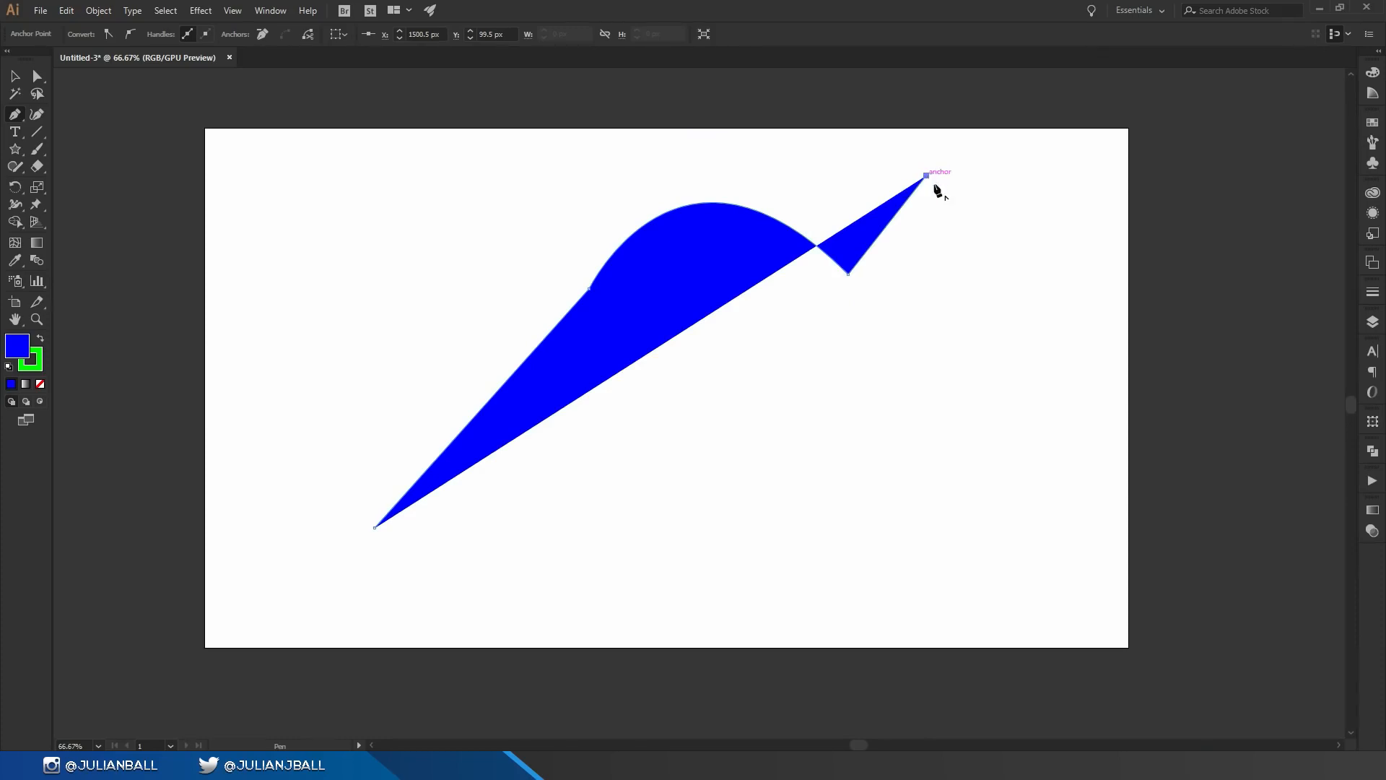
pyautogui.keyDown('ctrl'); pyautogui.click(901, 345); pyautogui.keyUp('ctrl')
pyautogui.click(962, 282)
pyautogui.moveTo(815, 403); pyautogui.dragTo(901, 506)
pyautogui.moveTo(816, 537)
pyautogui.mouseDown()
pyautogui.moveTo(789, 553)
pyautogui.moveTo(658, 546)
pyautogui.moveTo(666, 555)
pyautogui.mouseUp()
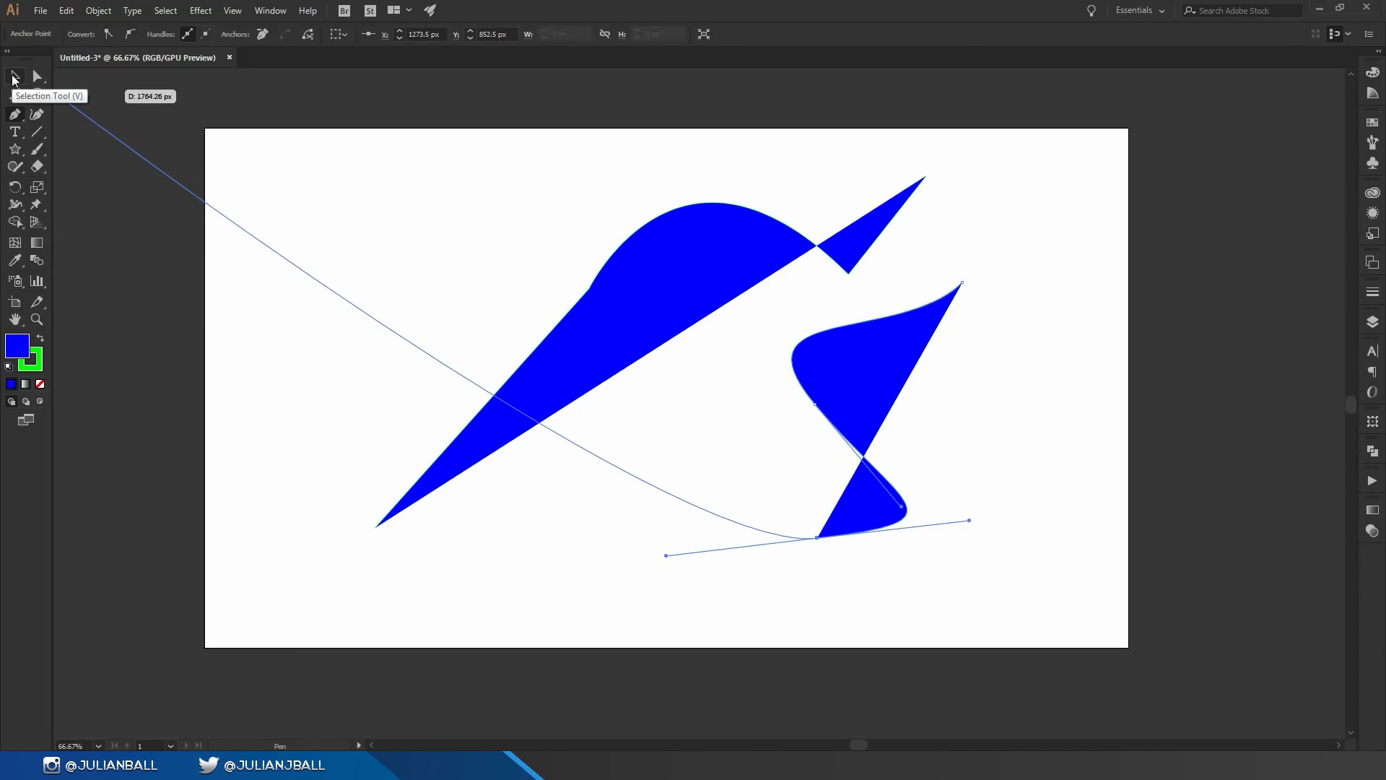
# Step: Move both Pen shapes with the Selection tool and drag one anchor point with Direct Selection
pyautogui.click(14, 78)
pyautogui.moveTo(814, 333); pyautogui.dragTo(862, 387)
pyautogui.moveTo(662, 278); pyautogui.dragTo(573, 258)
pyautogui.press('a')
pyautogui.moveTo(505, 296); pyautogui.dragTo(666, 331)
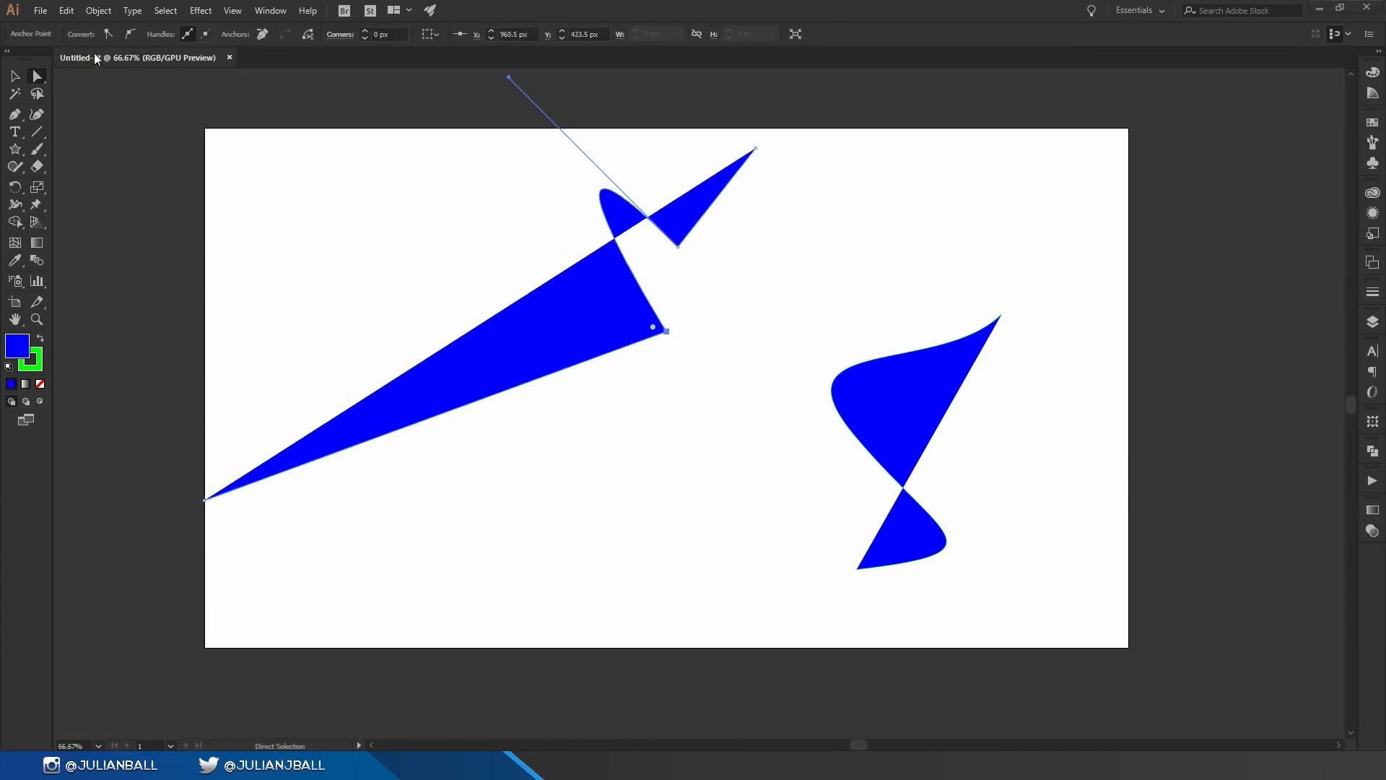
# Step: Marquee-select all shapes on the artboard and delete them
pyautogui.click(13, 77)
pyautogui.moveTo(254, 105); pyautogui.dragTo(1018, 518)
pyautogui.press('Delete')
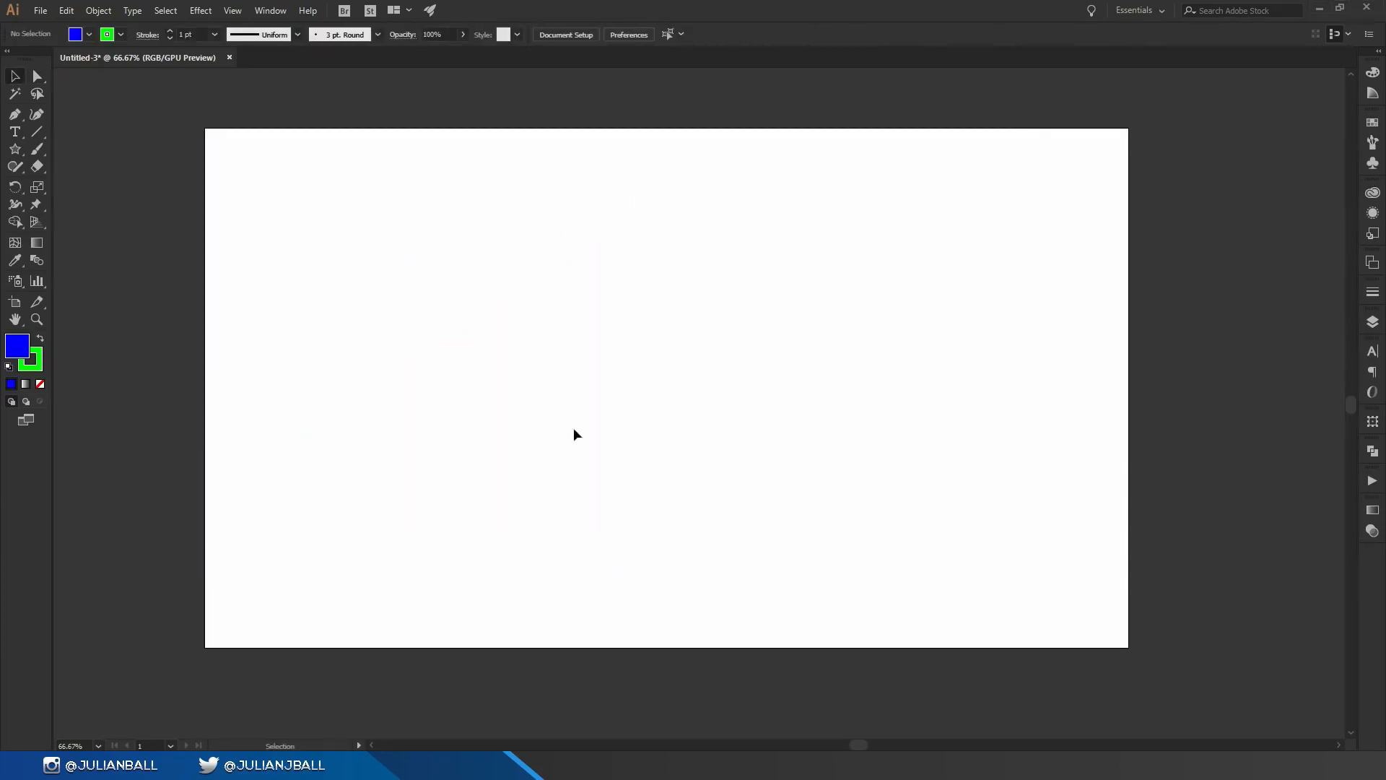
# Step: Draw a curved five-point shape with the Curvature tool on the left of the artboard
pyautogui.click(38, 117)
pyautogui.click(332, 507)
pyautogui.click(387, 217)
pyautogui.click(578, 263)
pyautogui.click(484, 366)
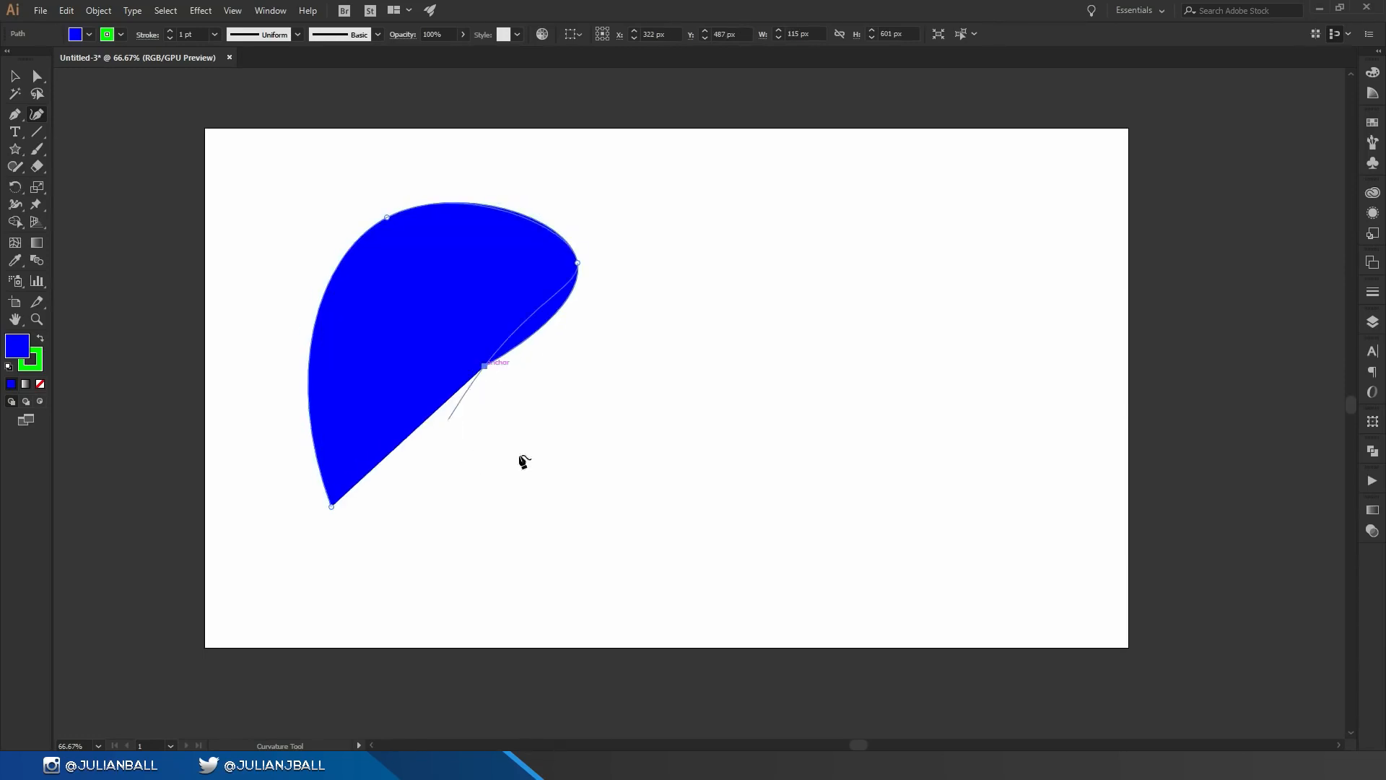
pyautogui.click(579, 442)
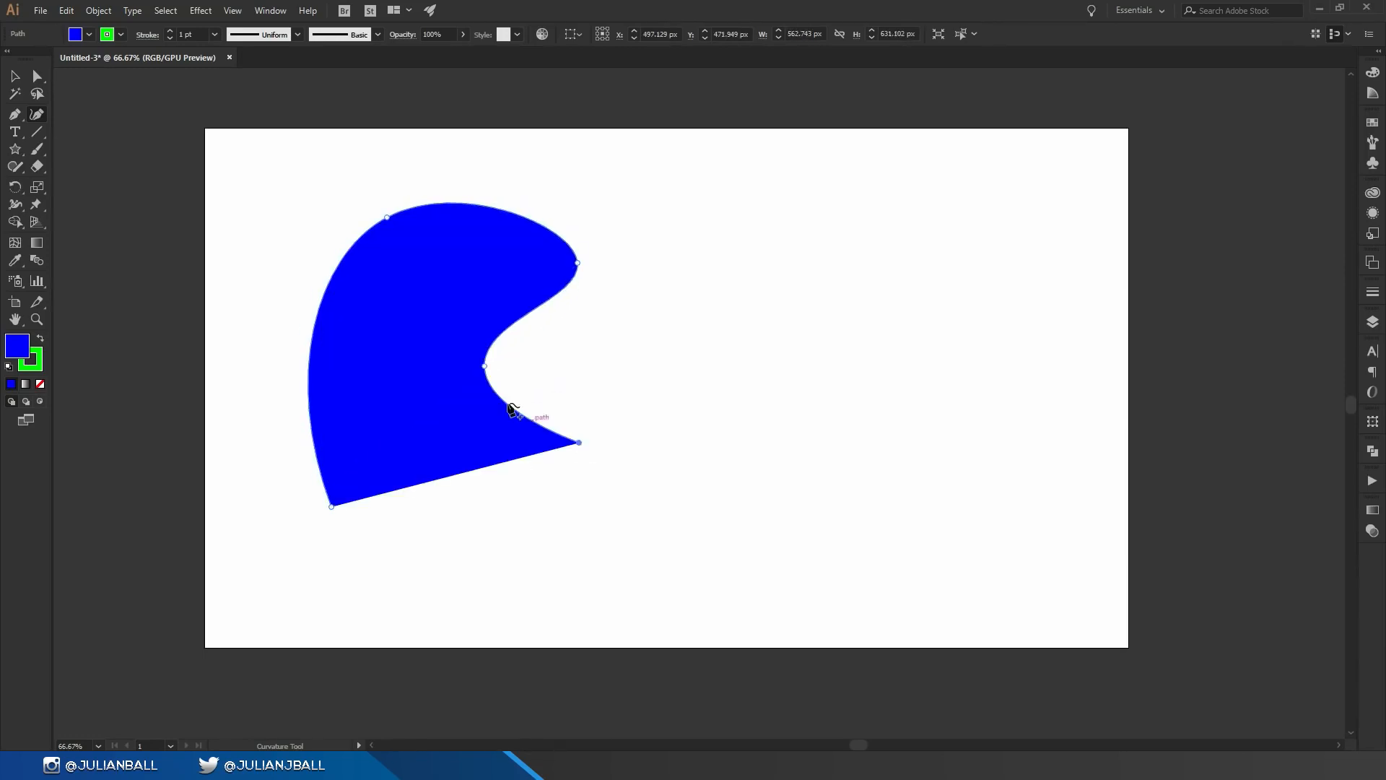
# Step: Convert three of the shape's smooth points into corner points with the Curvature tool
pyautogui.doubleClick(484, 367)
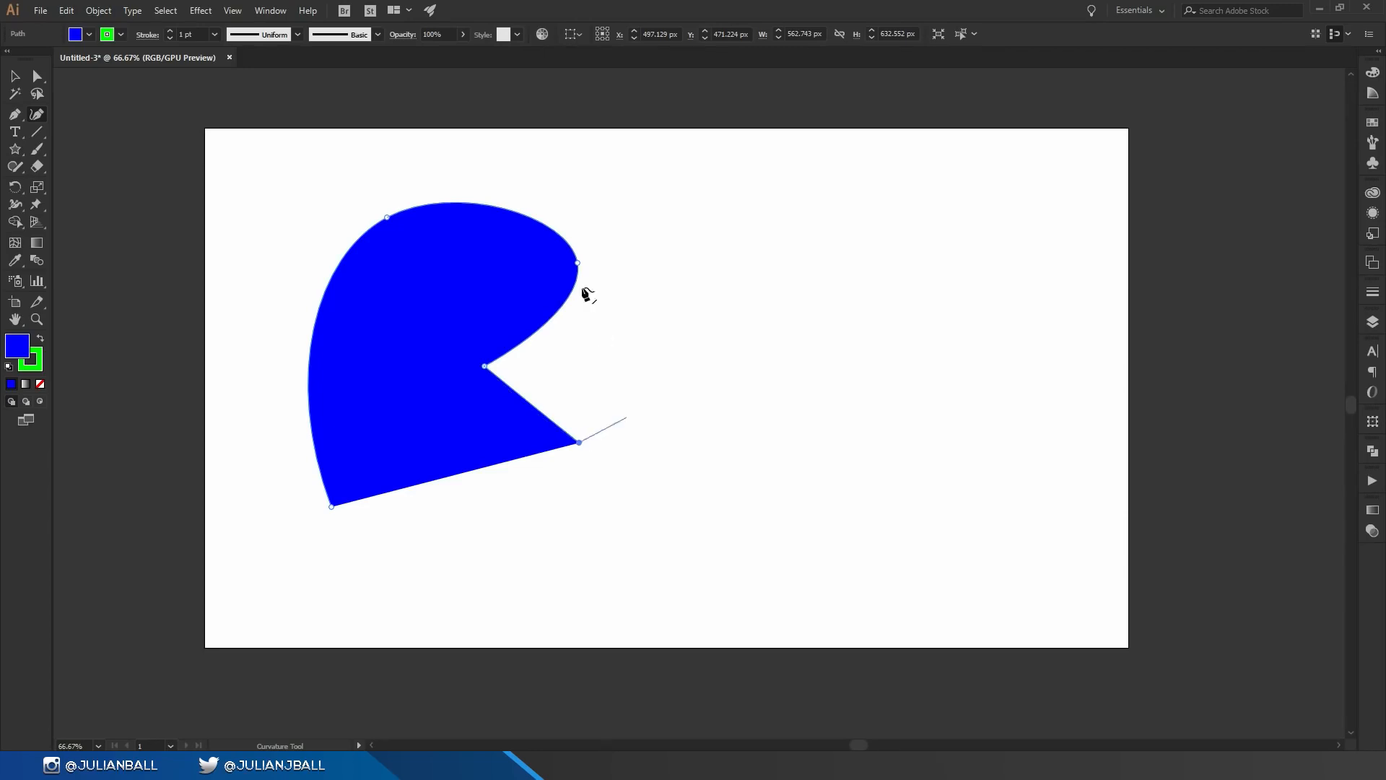
pyautogui.doubleClick(577, 263)
pyautogui.doubleClick(387, 217)
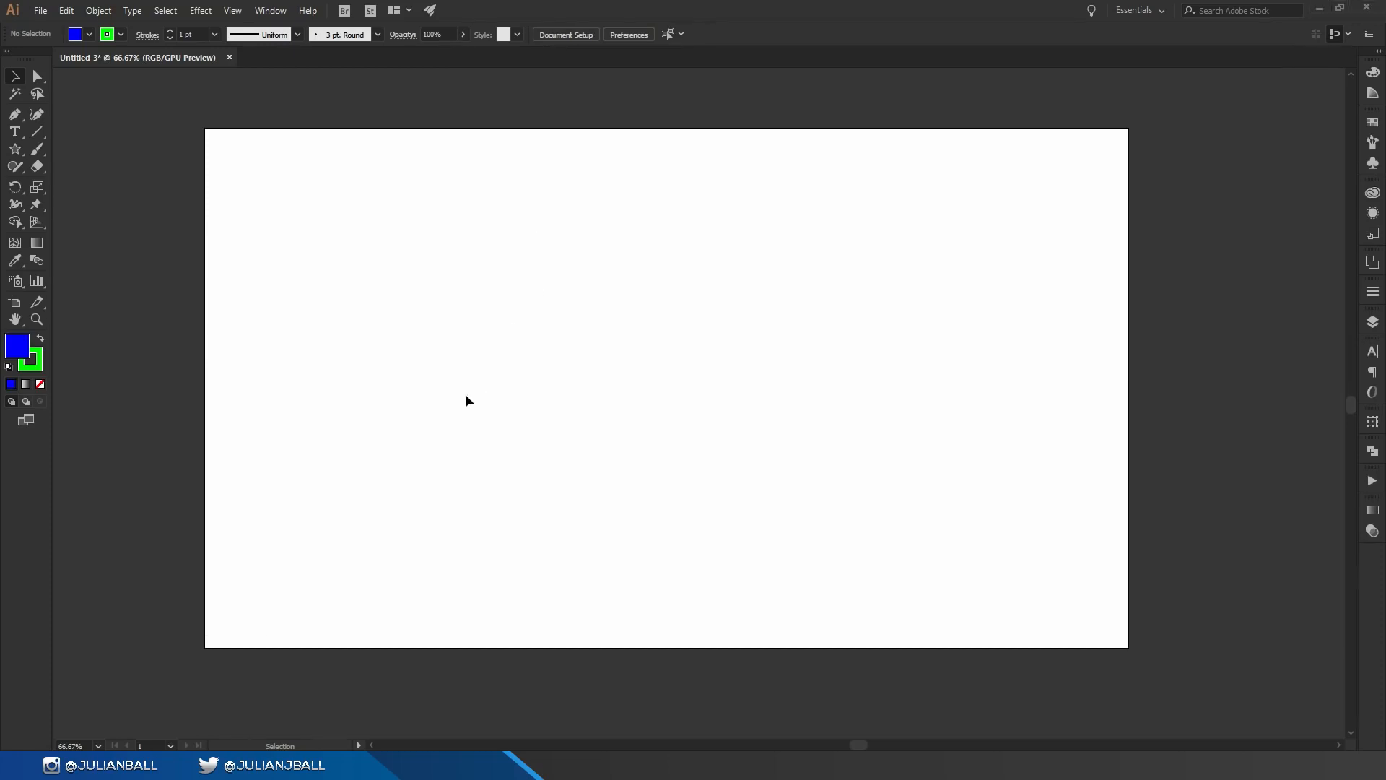
# Step: Create point text reading "flyer" on the artboard with the Type tool
pyautogui.press('t')
pyautogui.click(424, 324)
pyautogui.write('flyer')
# Step: Select and delete the text, then open the type tools group
pyautogui.click(15, 76)
pyautogui.press('Delete')
pyautogui.click(21, 136)
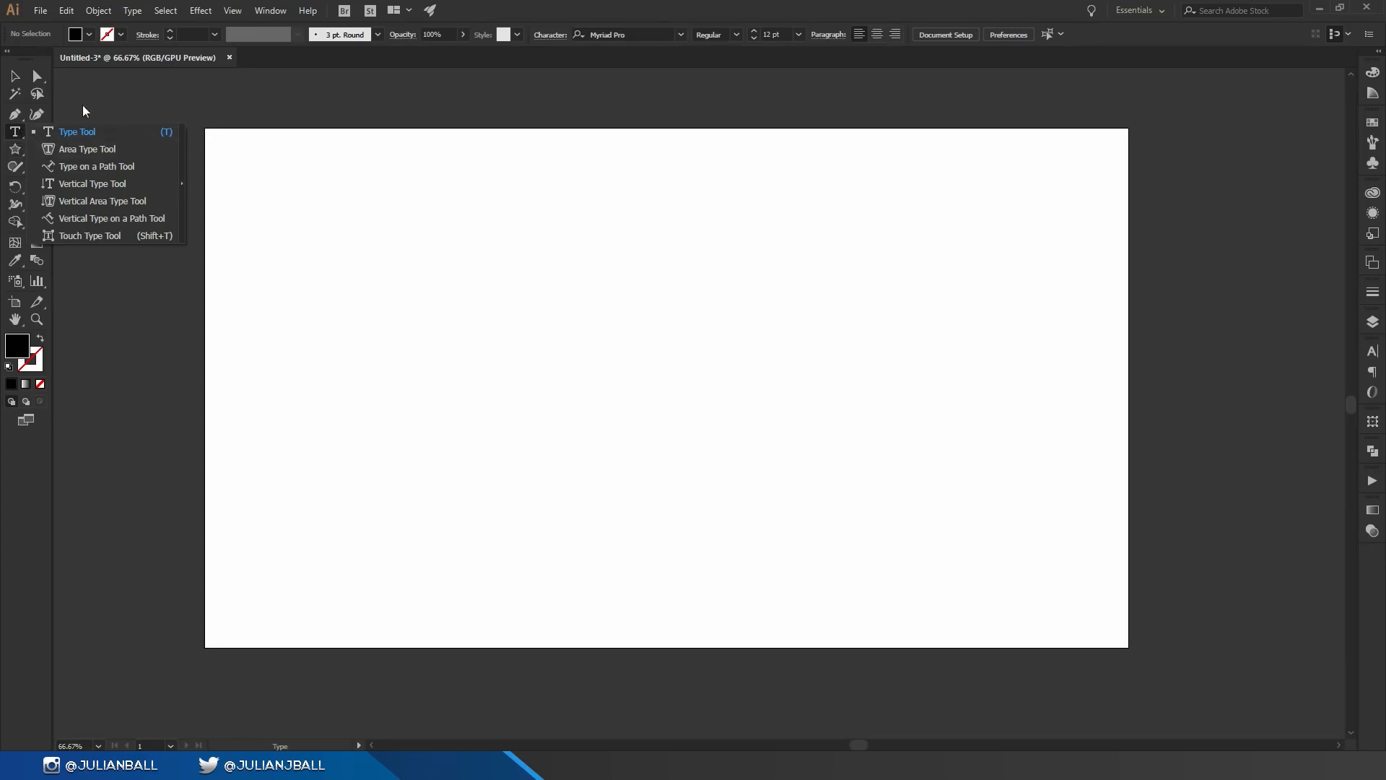
# Step: Adjust the Paintbrush size and paint several freehand strokes across the artboard
pyautogui.press('v')
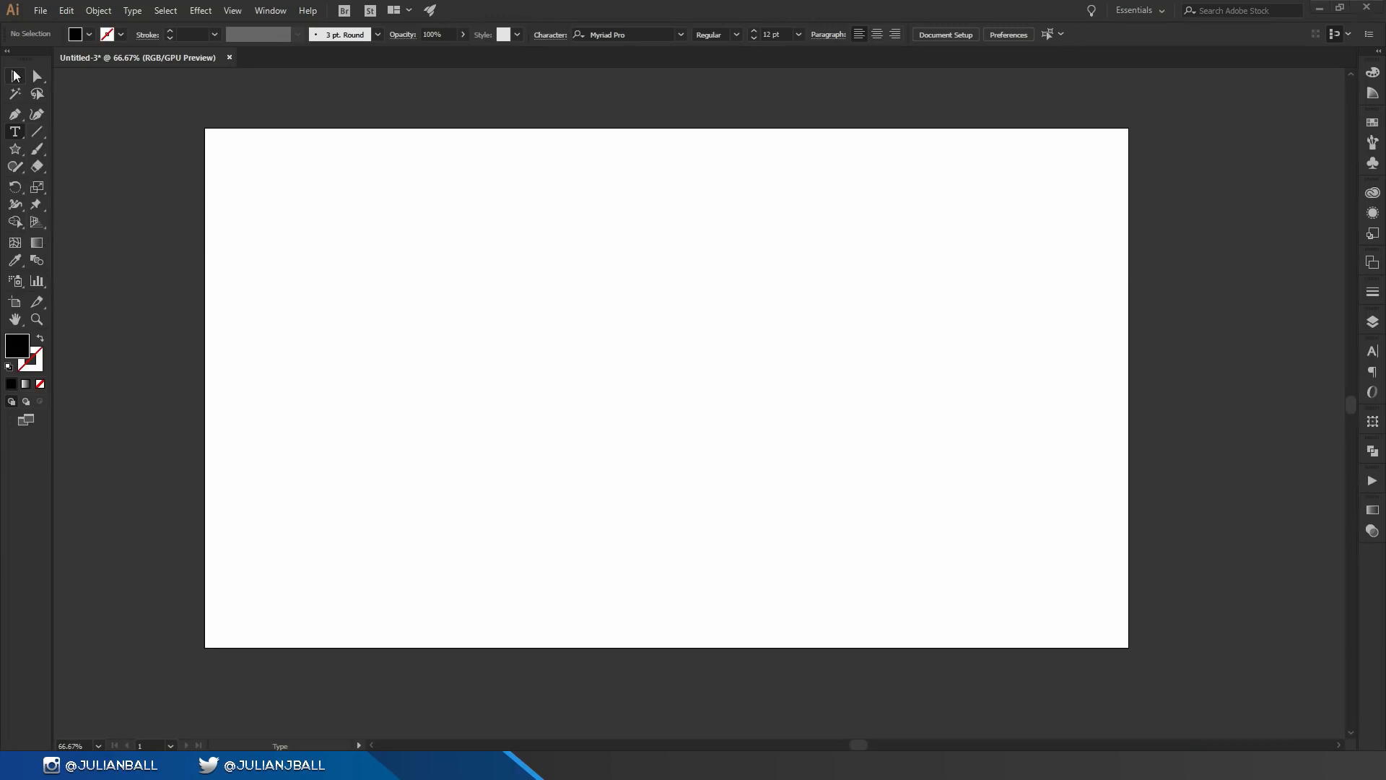
pyautogui.press('b')
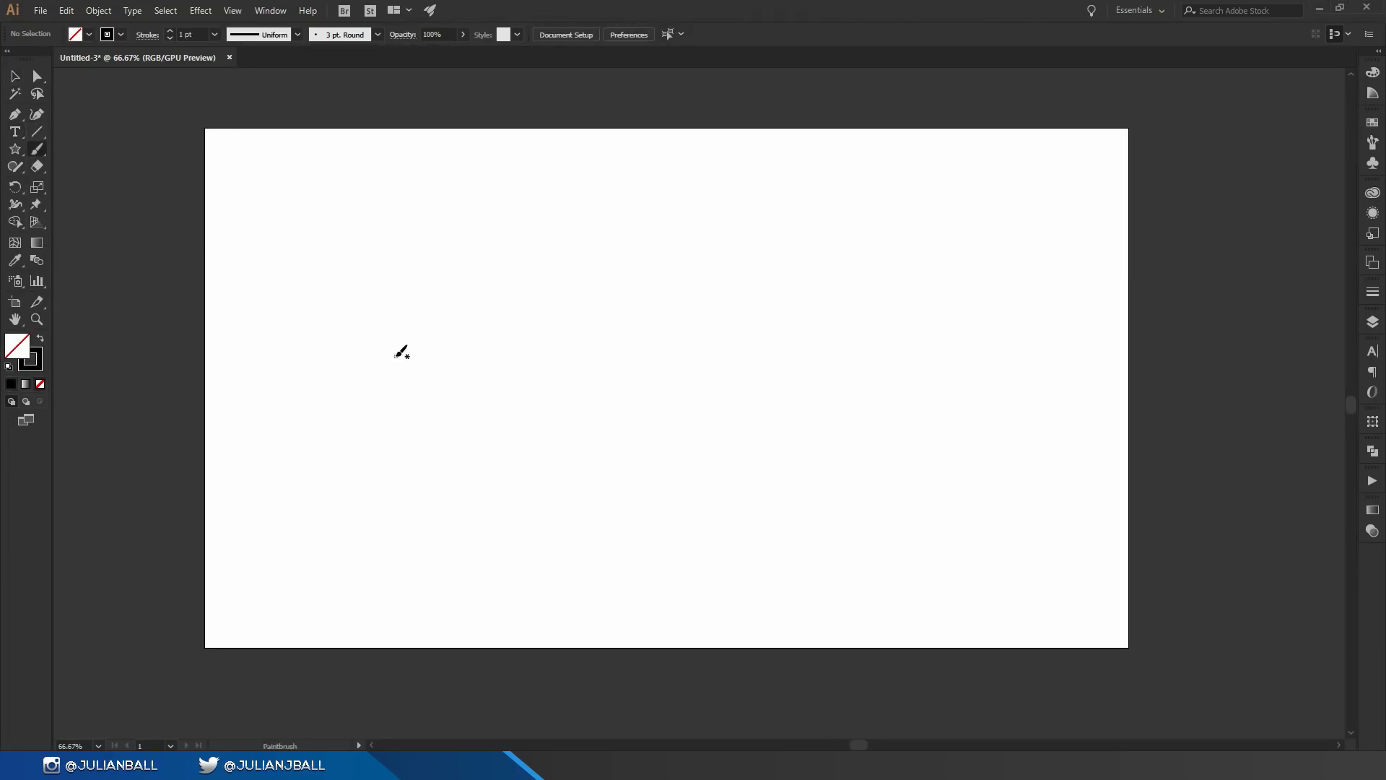
pyautogui.press(']')
pyautogui.press(']')
pyautogui.press(']')
pyautogui.press(']')
pyautogui.press(']')
pyautogui.press(']')
pyautogui.press(']')
pyautogui.press(']')
pyautogui.press(']')
pyautogui.press(']')
pyautogui.press(']')
pyautogui.press(']')
pyautogui.press(']')
pyautogui.press(']')
pyautogui.press(']')
pyautogui.press(']')
pyautogui.press(']')
pyautogui.press(']')
pyautogui.press(']')
pyautogui.press(']')
pyautogui.press('[')
pyautogui.press('[')
pyautogui.press('[')
pyautogui.press('[')
pyautogui.press('[')
pyautogui.press('[')
pyautogui.moveTo(412, 505)
pyautogui.mouseDown()
pyautogui.moveTo(377, 404)
pyautogui.moveTo(471, 295)
pyautogui.mouseUp()
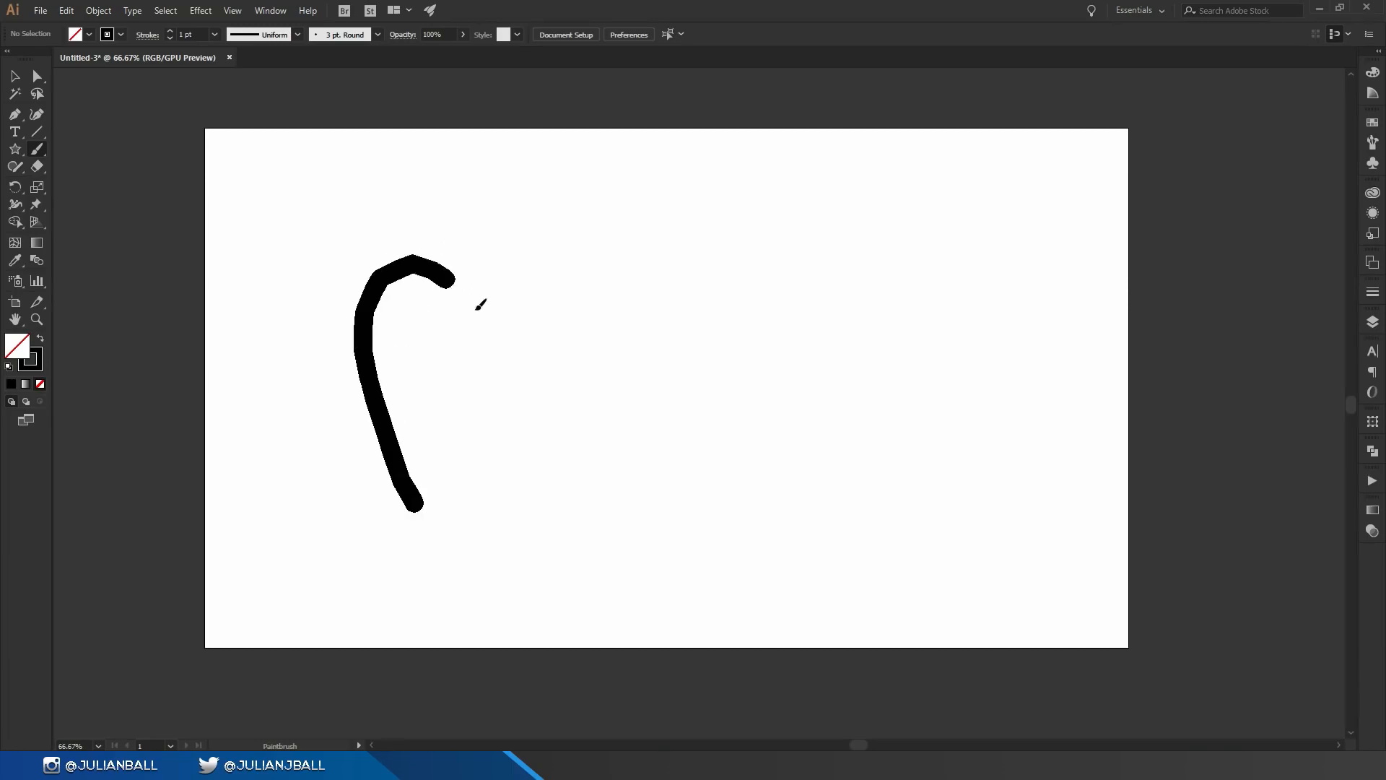
pyautogui.moveTo(383, 393); pyautogui.dragTo(438, 382)
pyautogui.moveTo(493, 284); pyautogui.dragTo(516, 428)
pyautogui.moveTo(599, 374); pyautogui.dragTo(622, 374)
pyautogui.moveTo(659, 359)
pyautogui.mouseDown()
pyautogui.moveTo(724, 364)
pyautogui.moveTo(732, 397)
pyautogui.moveTo(803, 361)
pyautogui.mouseUp()
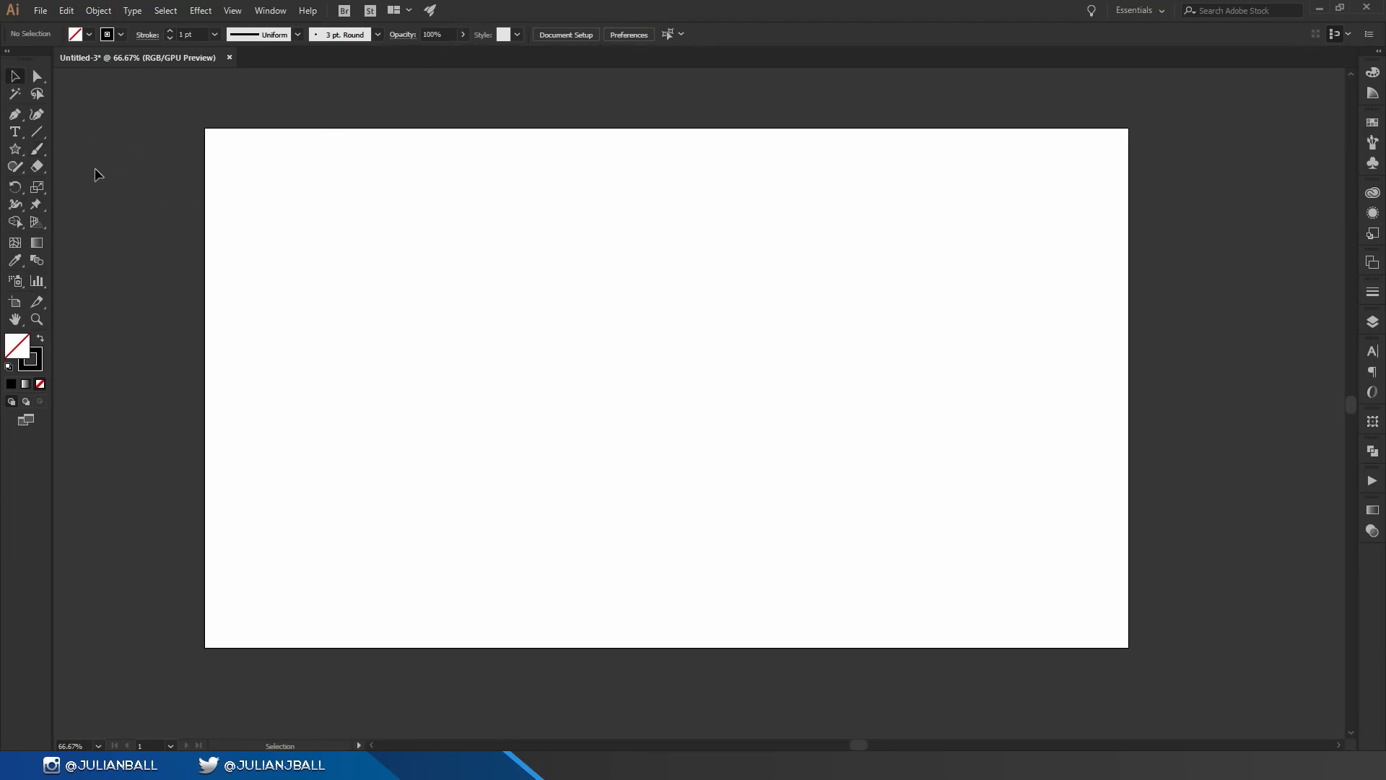
# Step: Draw a triangle with the Star tool on the left of the artboard, giving it a blue fill and a brown stroke
pyautogui.click(15, 149)
pyautogui.moveTo(323, 303); pyautogui.dragTo(403, 192)
pyautogui.click(120, 34)
pyautogui.click(111, 79)
pyautogui.click(88, 34)
pyautogui.click(88, 34)
pyautogui.click(90, 58)
pyautogui.click(16, 451)
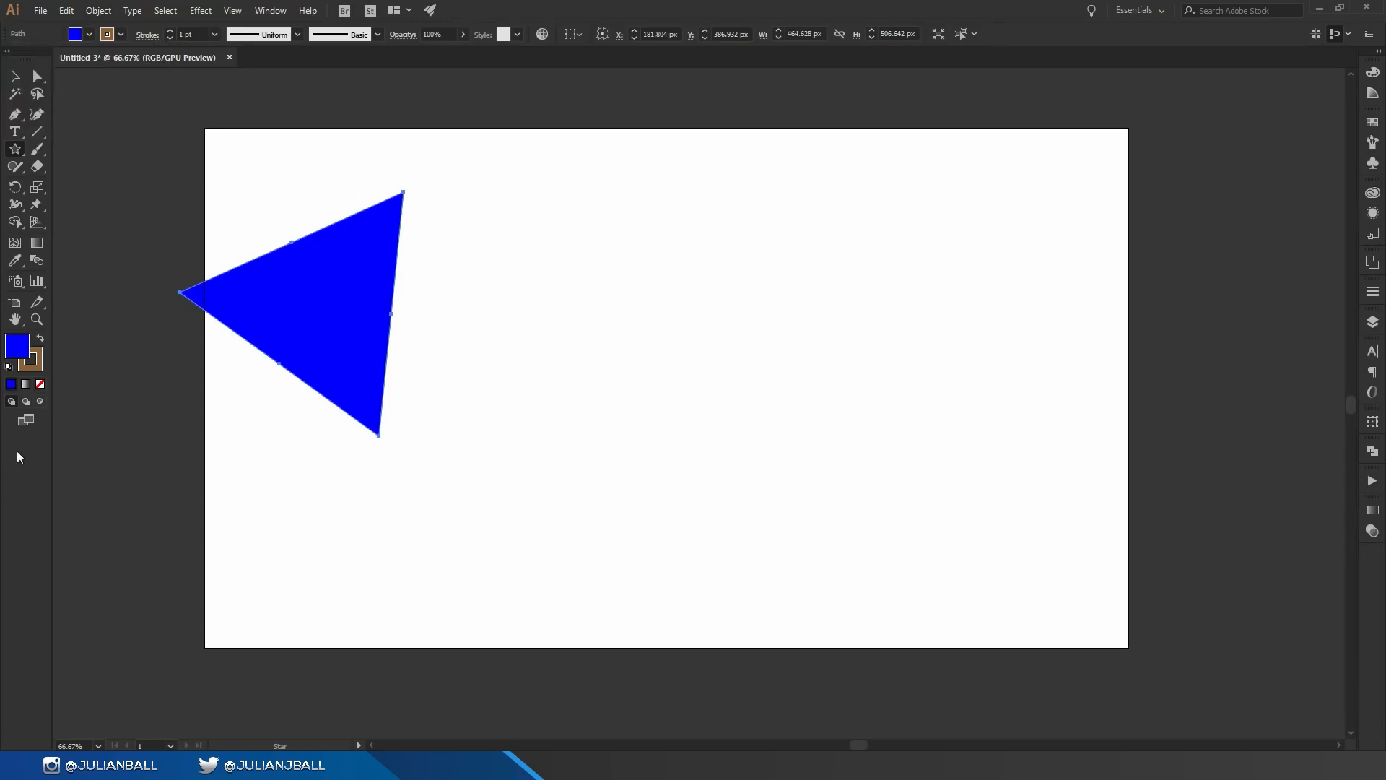
# Step: Draw a second, larger triangle to the right and fill it green
pyautogui.moveTo(785, 412); pyautogui.dragTo(751, 235)
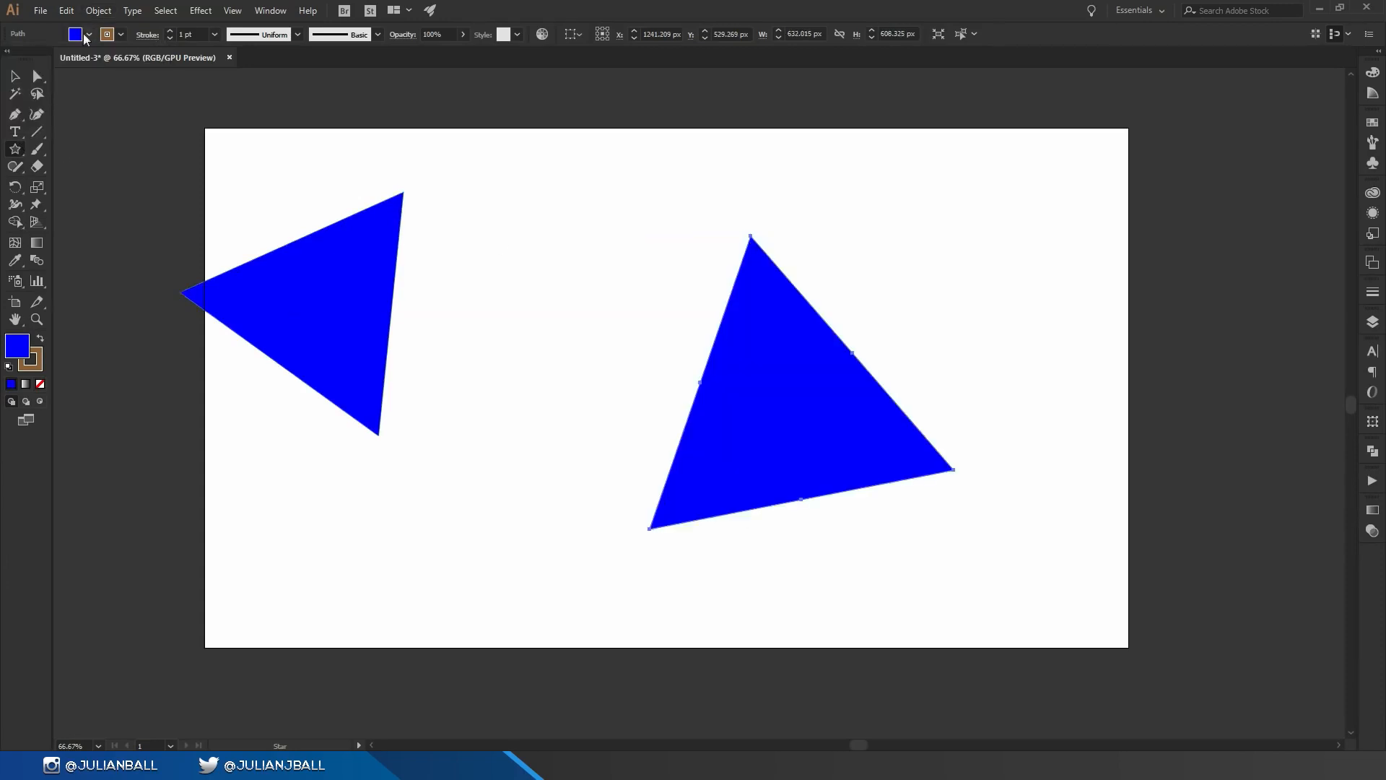
pyautogui.click(89, 34)
pyautogui.click(60, 70)
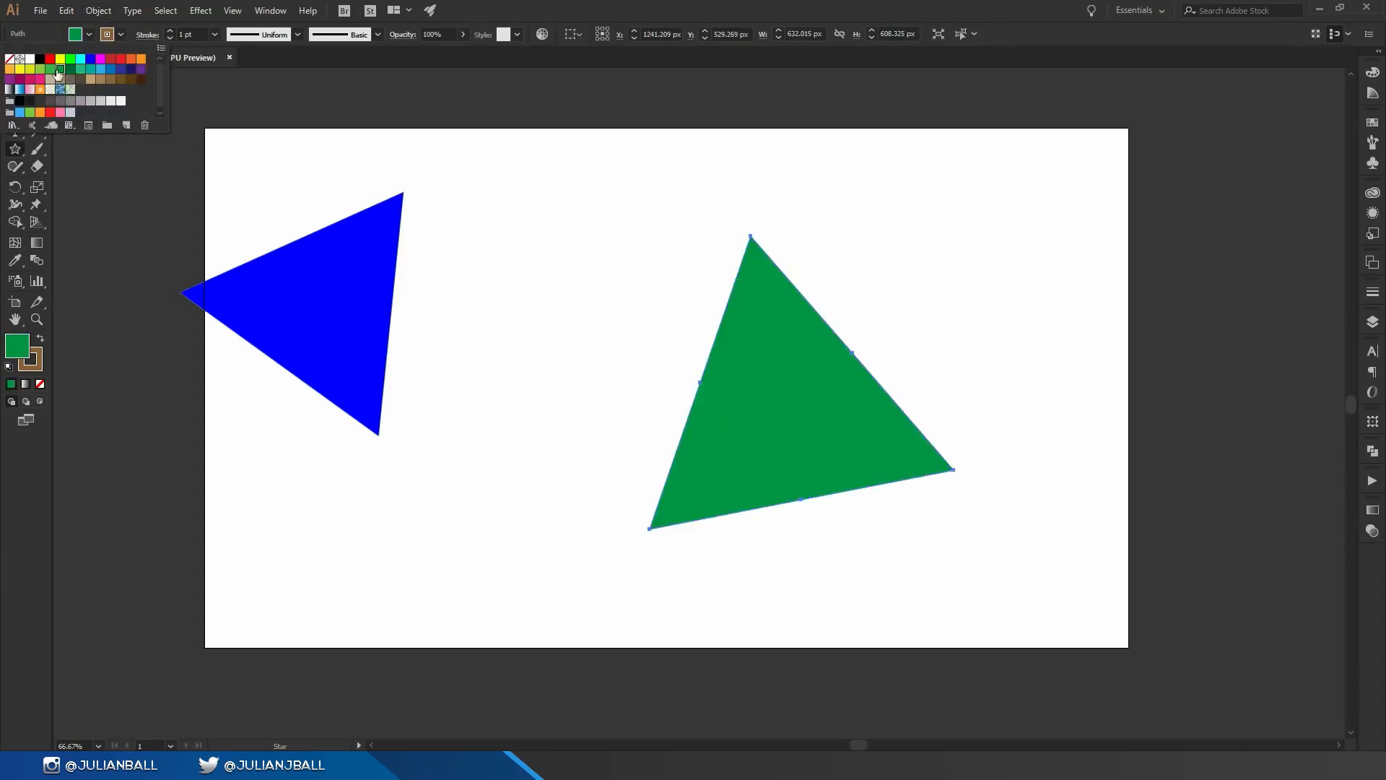
pyautogui.click(103, 69)
# Step: Select the green triangle and apply the first triangle's blue fill to it with the Eyedropper tool
pyautogui.click(16, 77)
pyautogui.click(633, 217)
pyautogui.click(828, 434)
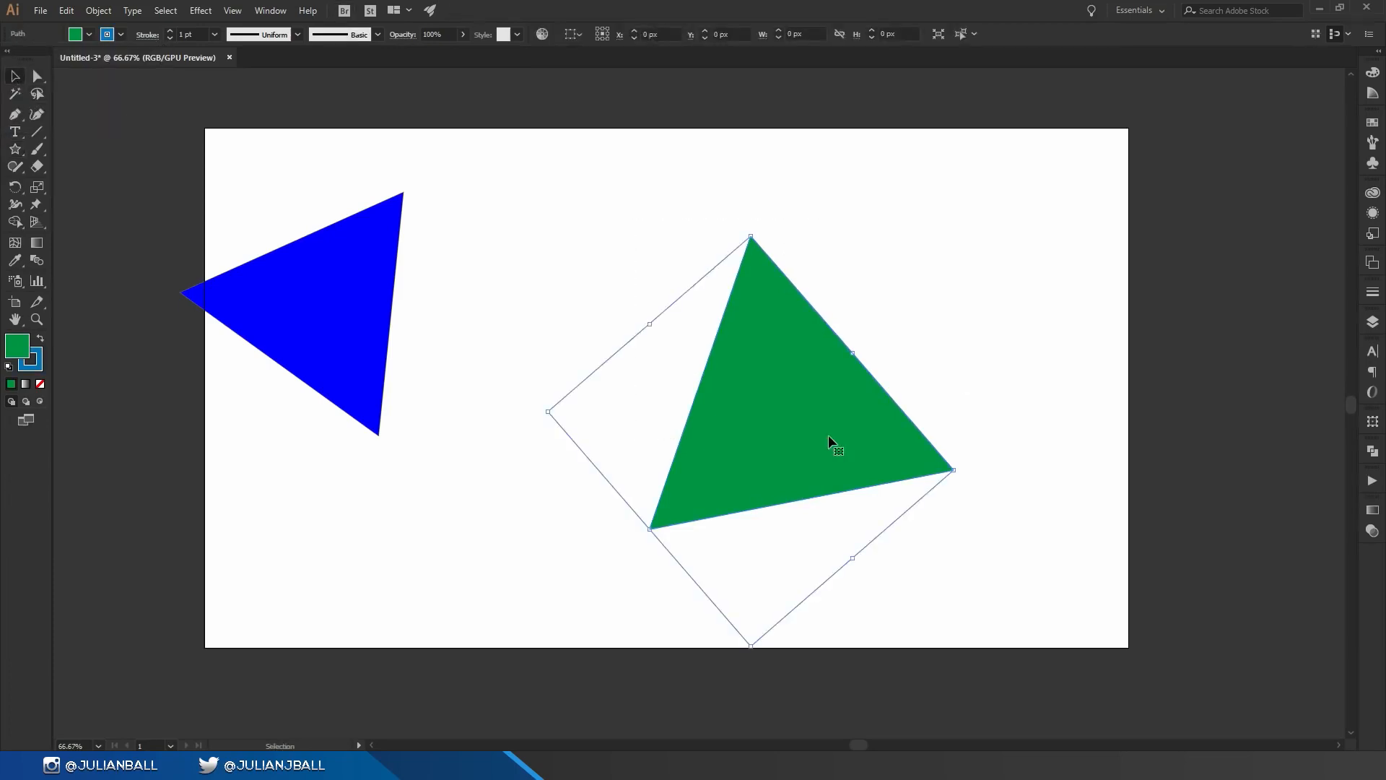
pyautogui.press('i')
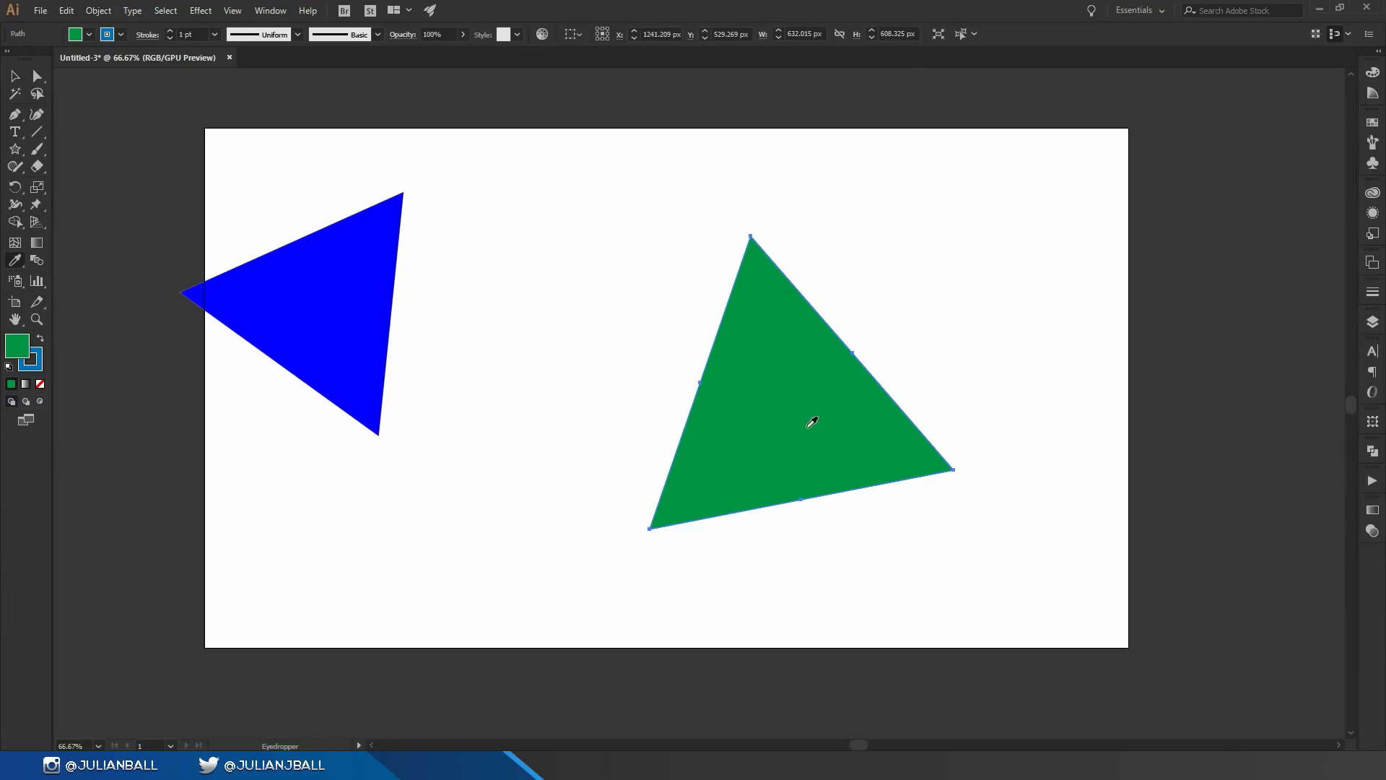
pyautogui.click(324, 279)
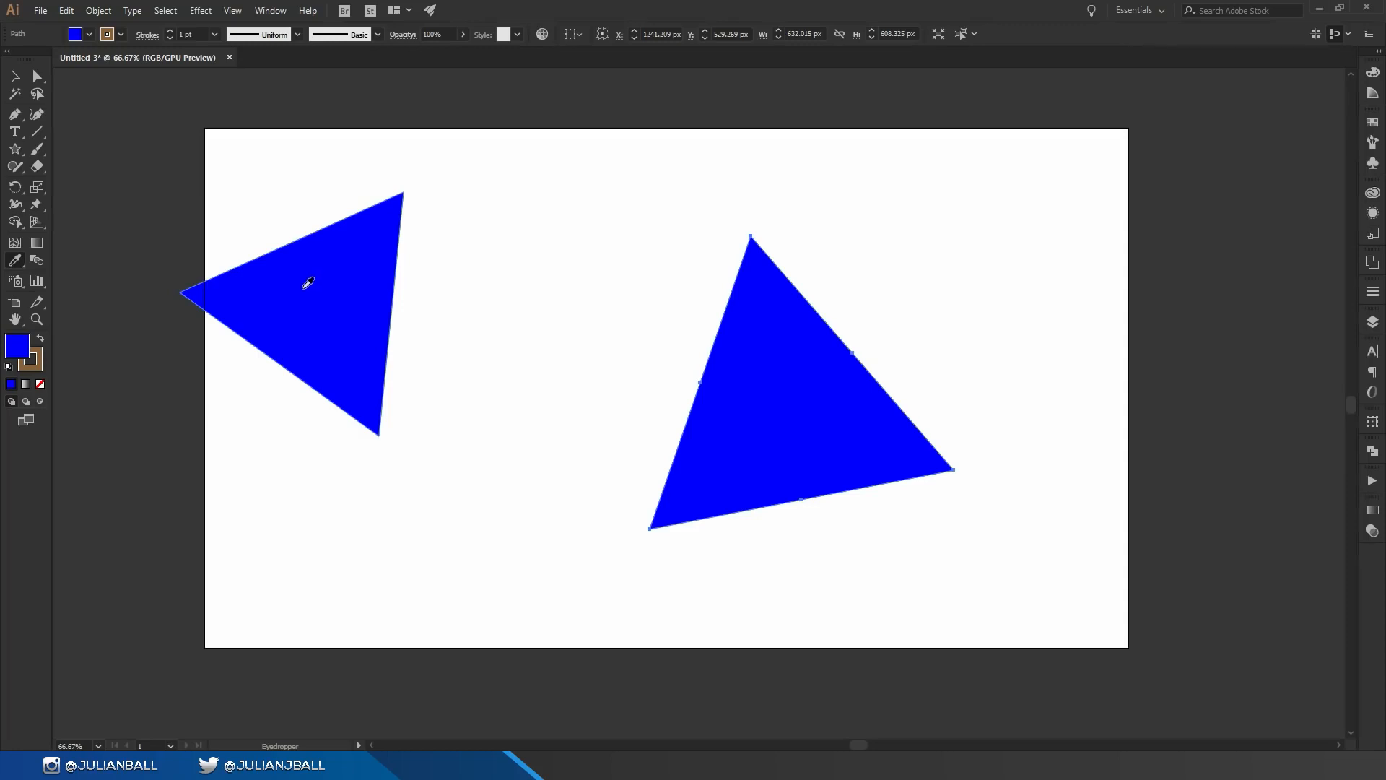
# Step: Deselect everything and move the left triangle so it overlaps the larger triangle
pyautogui.press('v')
pyautogui.hotkey('ctrl', 'shift', 'a')
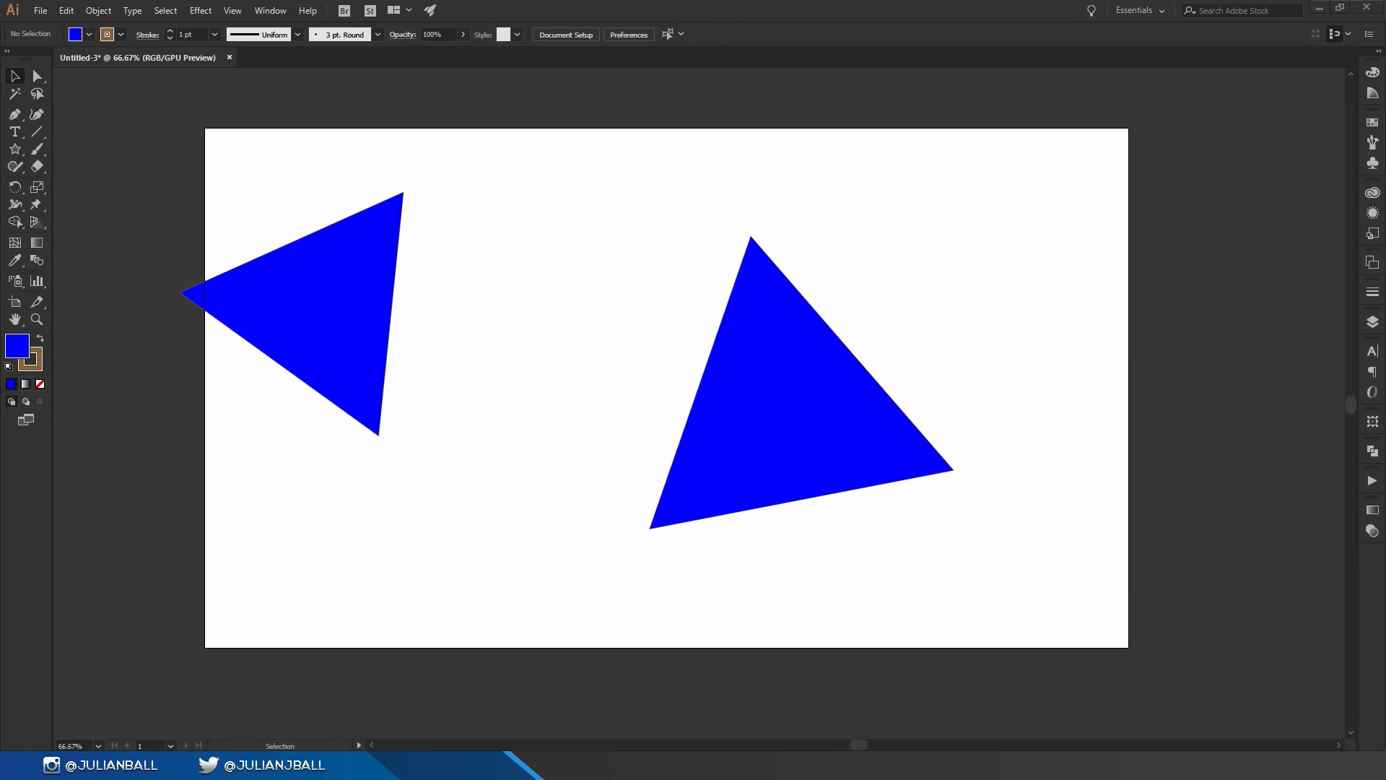
pyautogui.moveTo(374, 318); pyautogui.dragTo(663, 363)
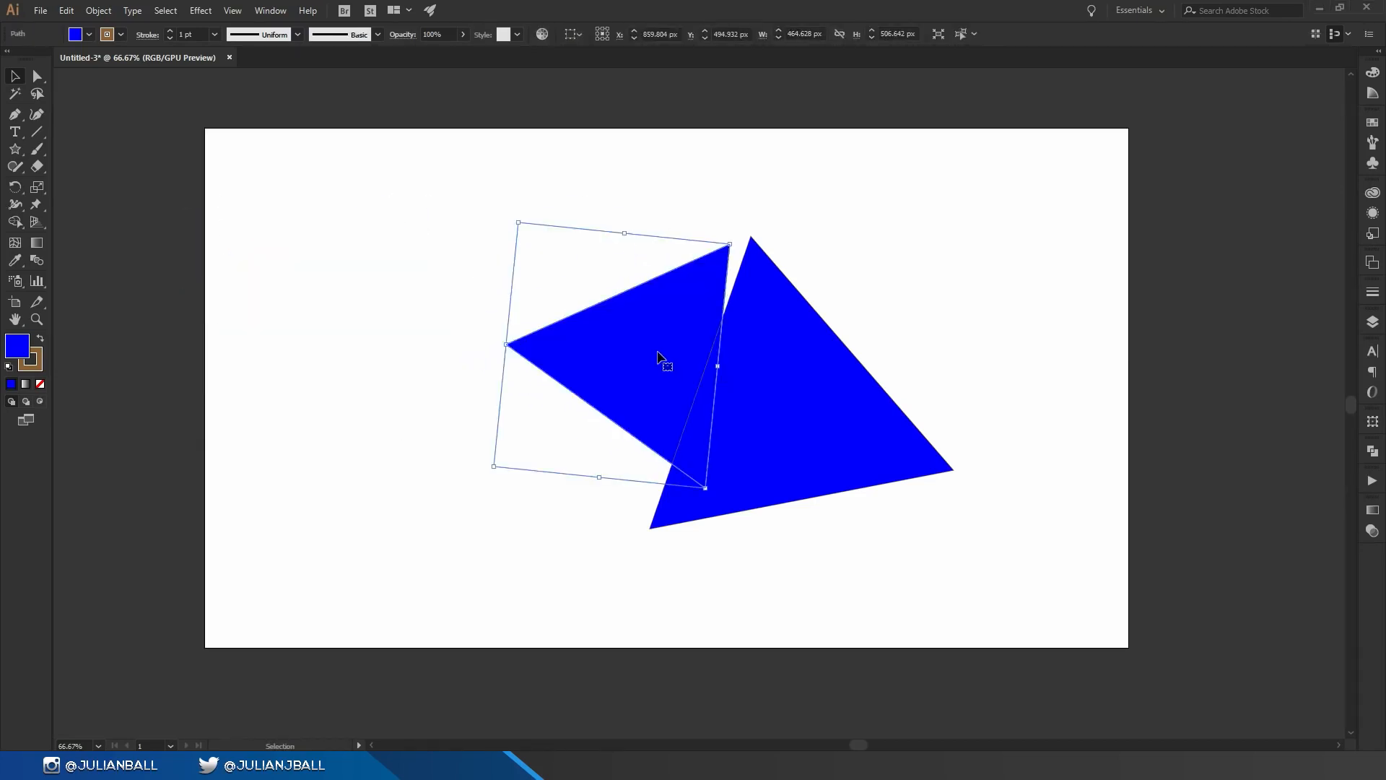
# Step: Select both triangles and divide their overlapping areas into separate pieces with the Shape Builder tool
pyautogui.hotkey('shift', 'm')
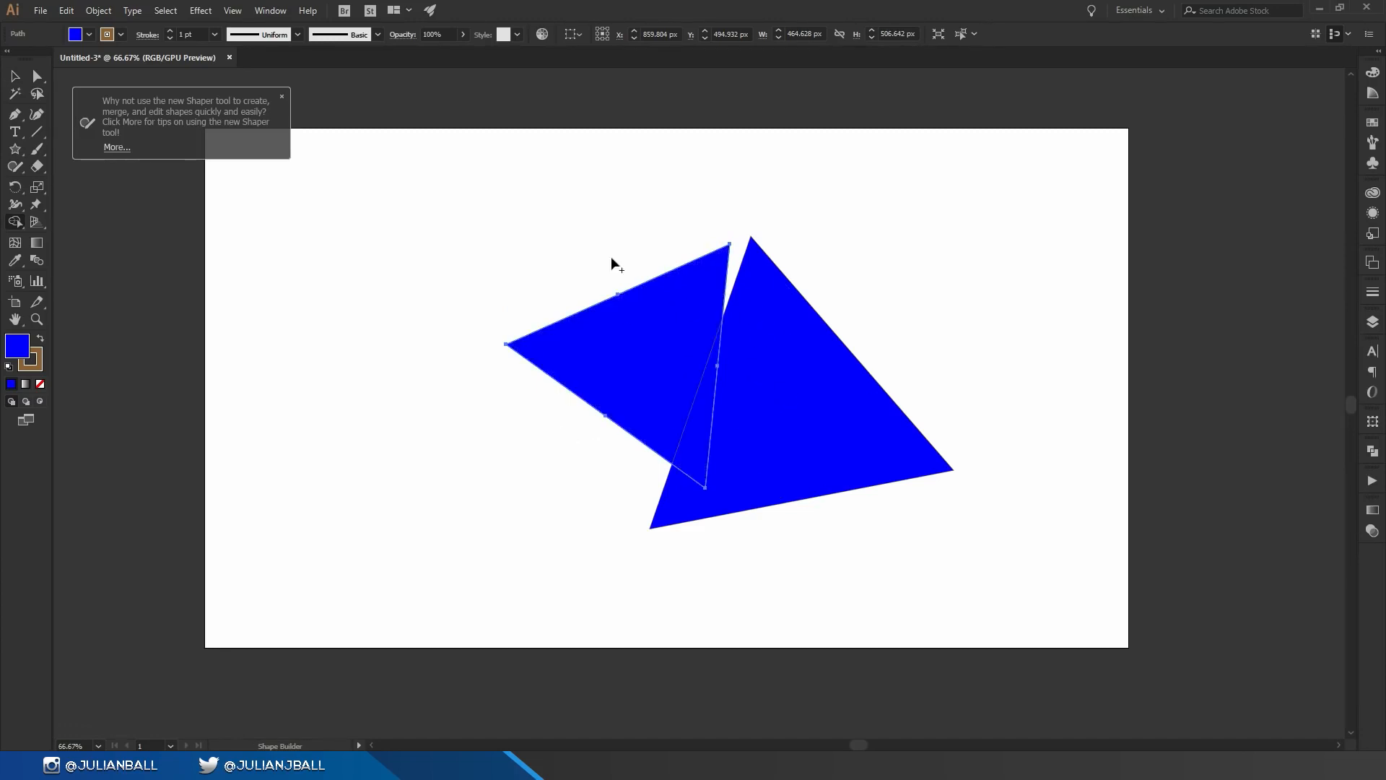
pyautogui.press('v')
pyautogui.moveTo(498, 215); pyautogui.dragTo(1003, 537)
pyautogui.hotkey('shift', 'm')
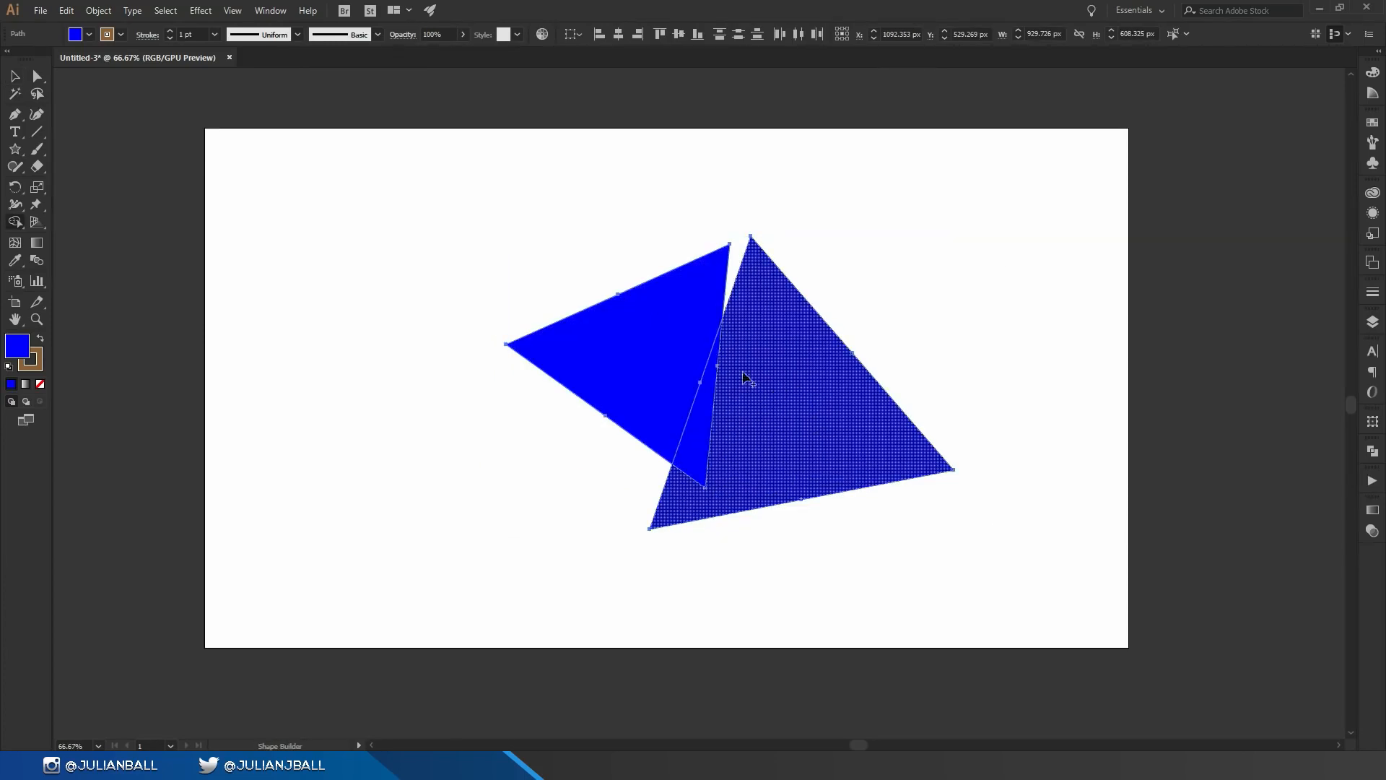
pyautogui.keyDown('alt'); pyautogui.click(696, 452); pyautogui.keyUp('alt')
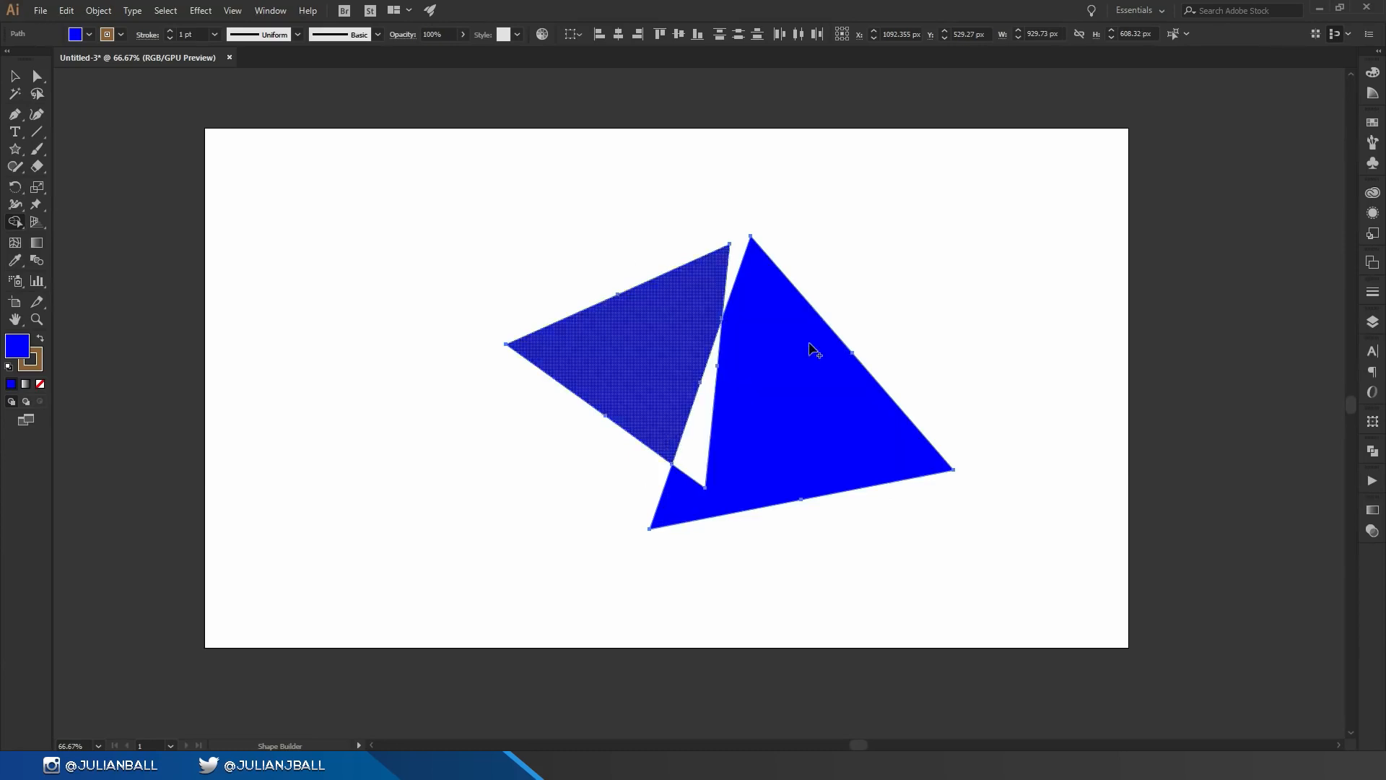
pyautogui.click(704, 460)
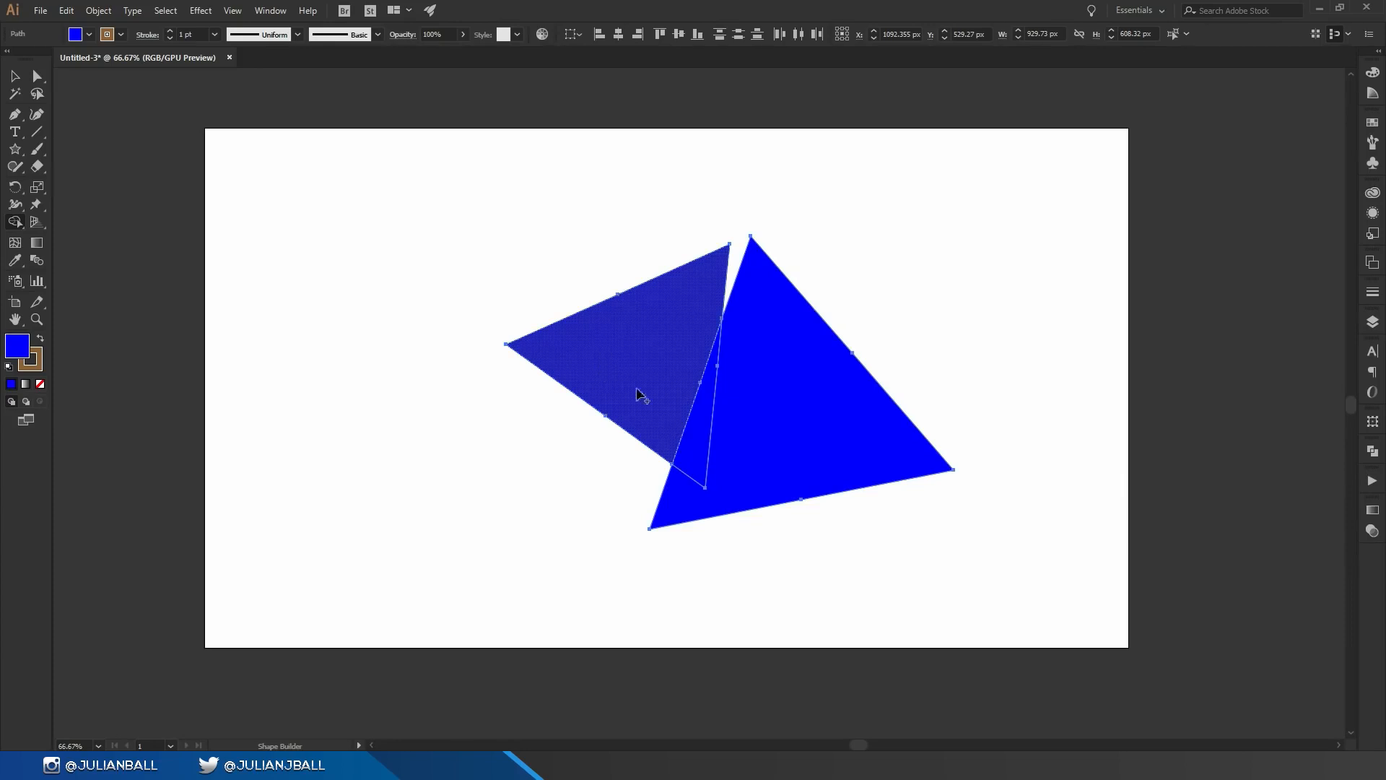
# Step: Pull the divided pieces apart, moving the left shape, the large triangle and the thin sliver separately
pyautogui.click(14, 78)
pyautogui.click(462, 307)
pyautogui.moveTo(615, 351); pyautogui.dragTo(417, 308)
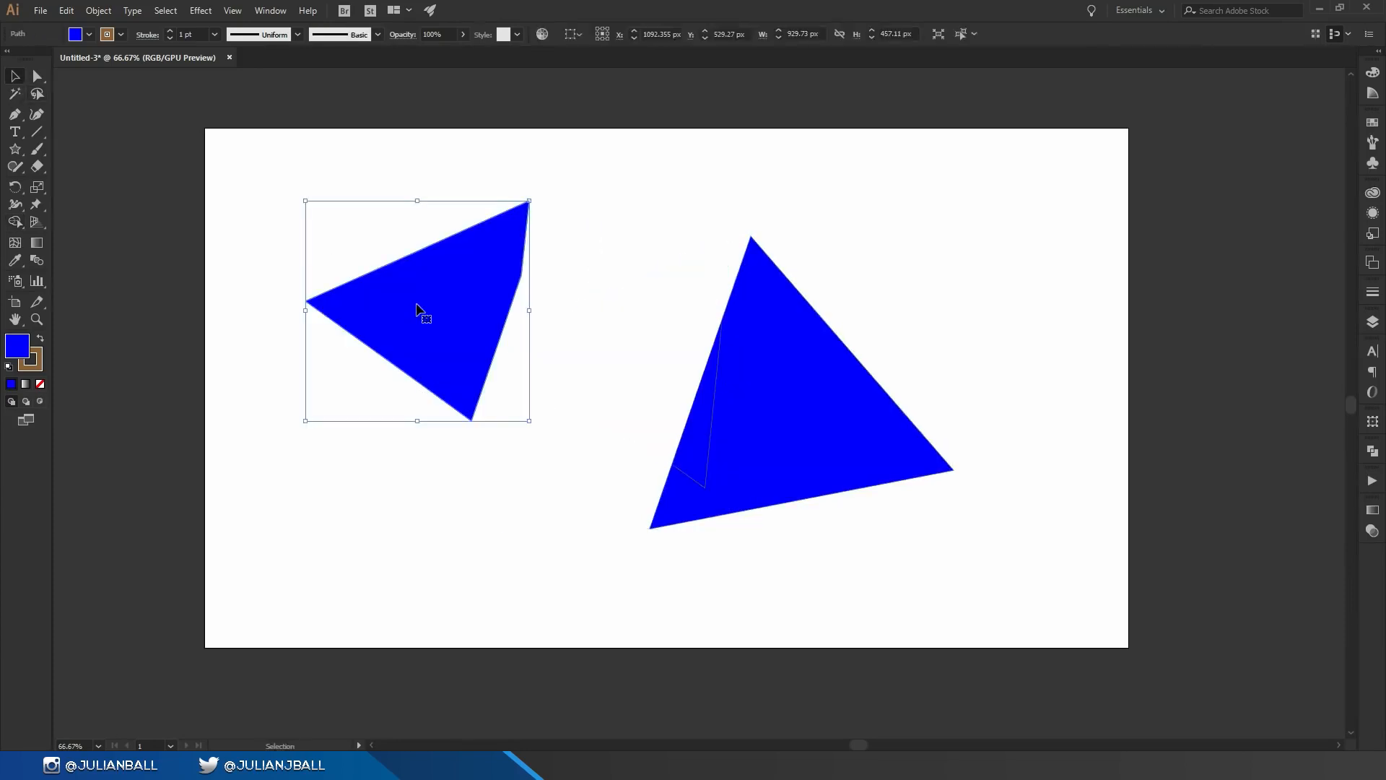
pyautogui.moveTo(851, 433); pyautogui.dragTo(982, 454)
pyautogui.moveTo(706, 386); pyautogui.dragTo(706, 285)
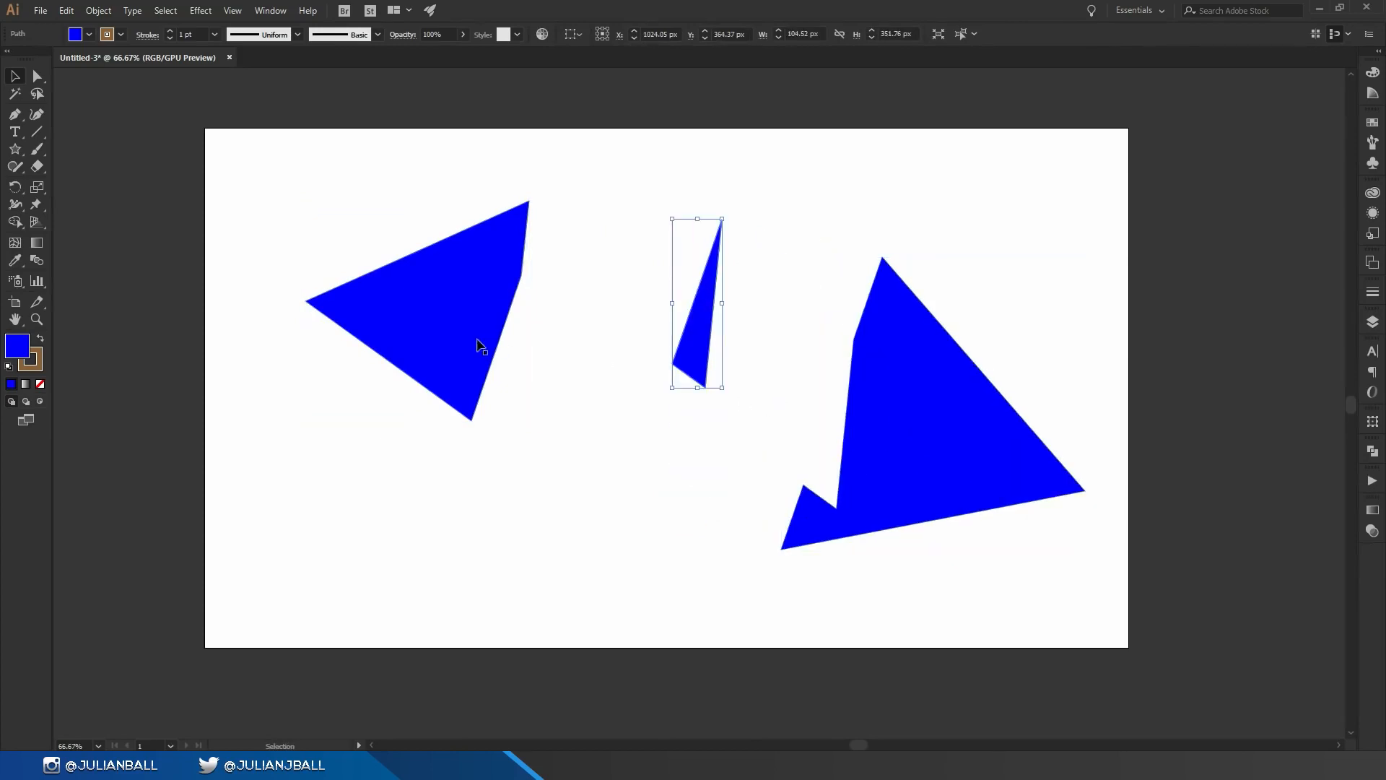
# Step: Reposition the left shape and the large triangle back near the sliver, then deselect
pyautogui.moveTo(480, 346); pyautogui.dragTo(568, 329)
pyautogui.moveTo(924, 444); pyautogui.dragTo(822, 361)
pyautogui.click(162, 204)
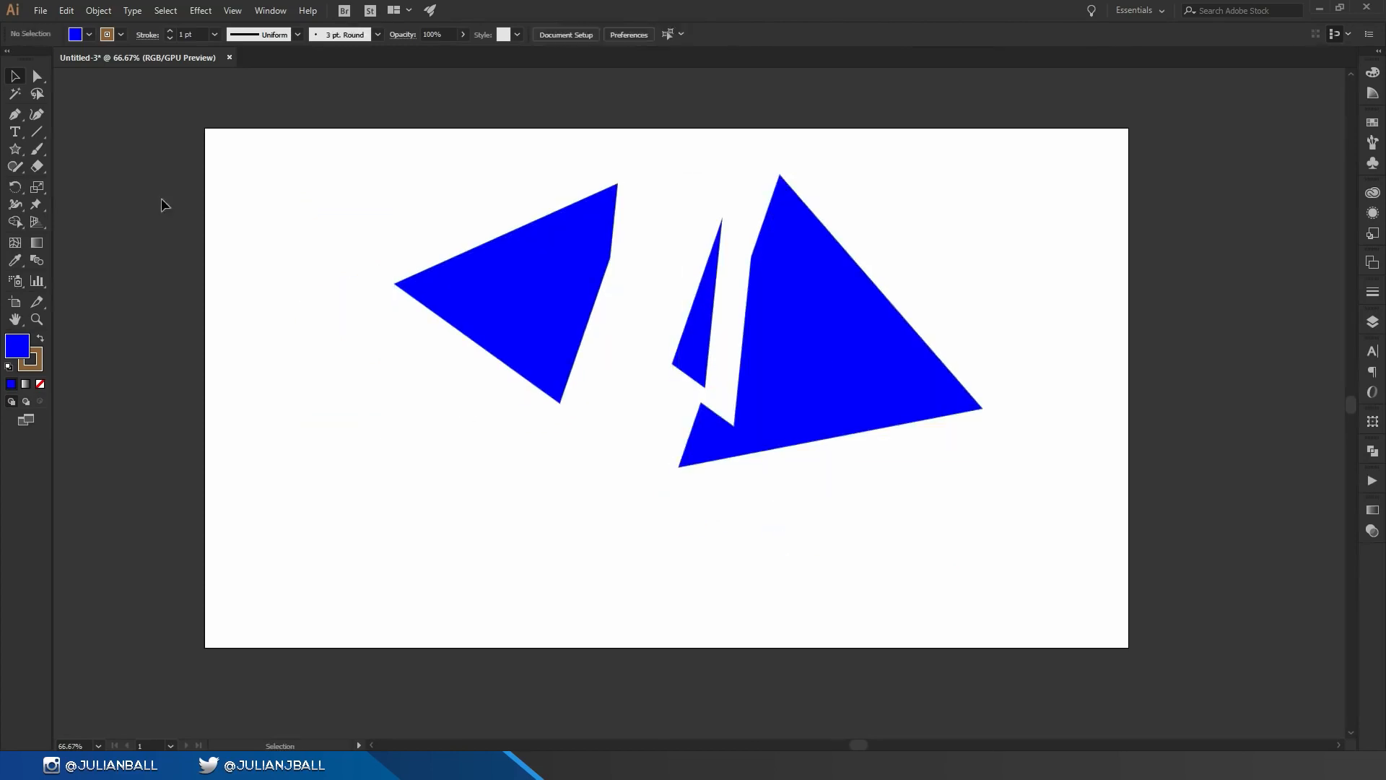